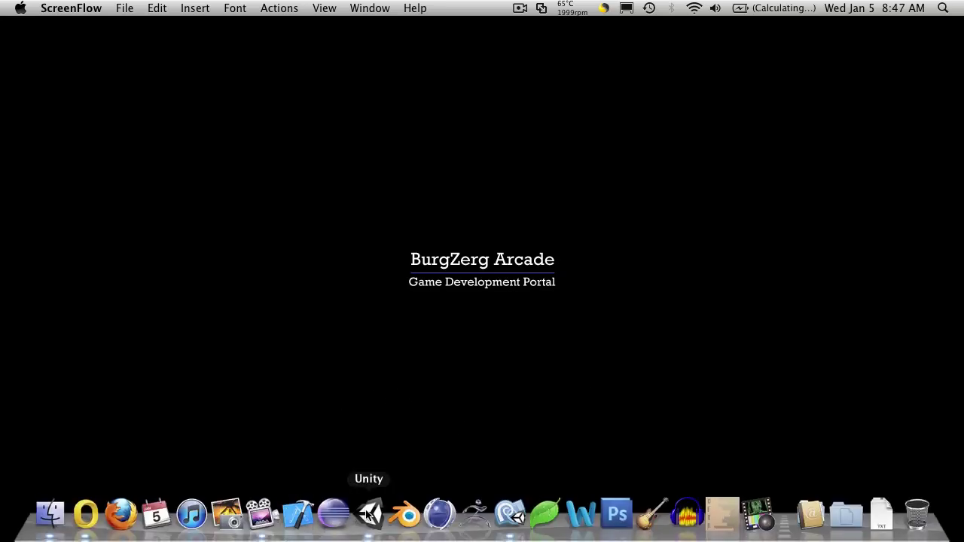
Launch Unity from the Dock to open The Calling project's Level1 scene.
left_click(369, 515)
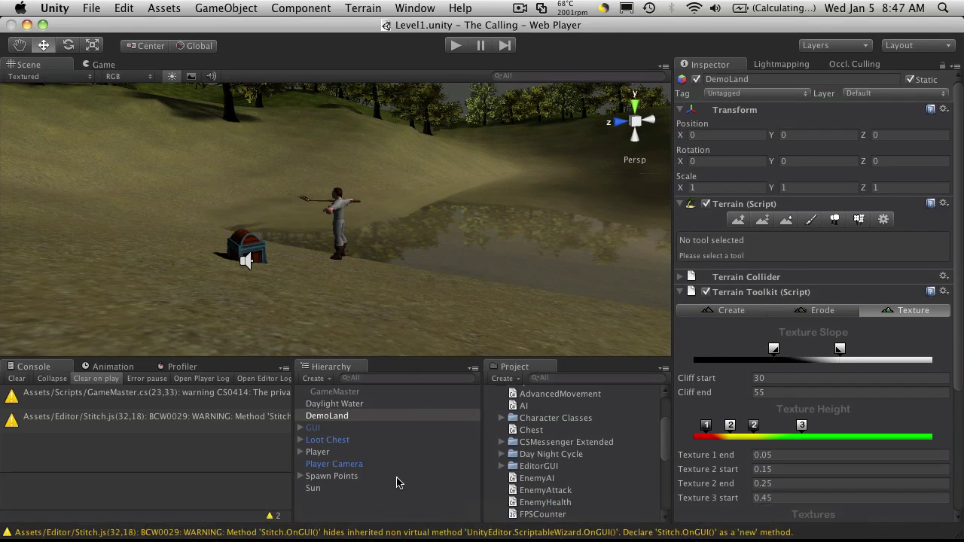
Give Daylight Water a Physics Box Collider covering the whole water plane.
left_click(350, 405)
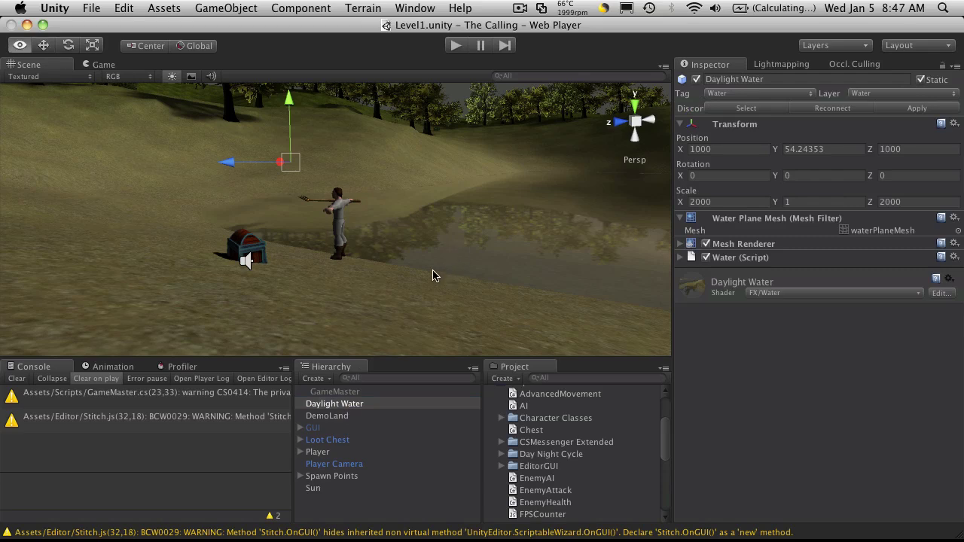
left_click_drag(432, 274, 306, 286, "alt")
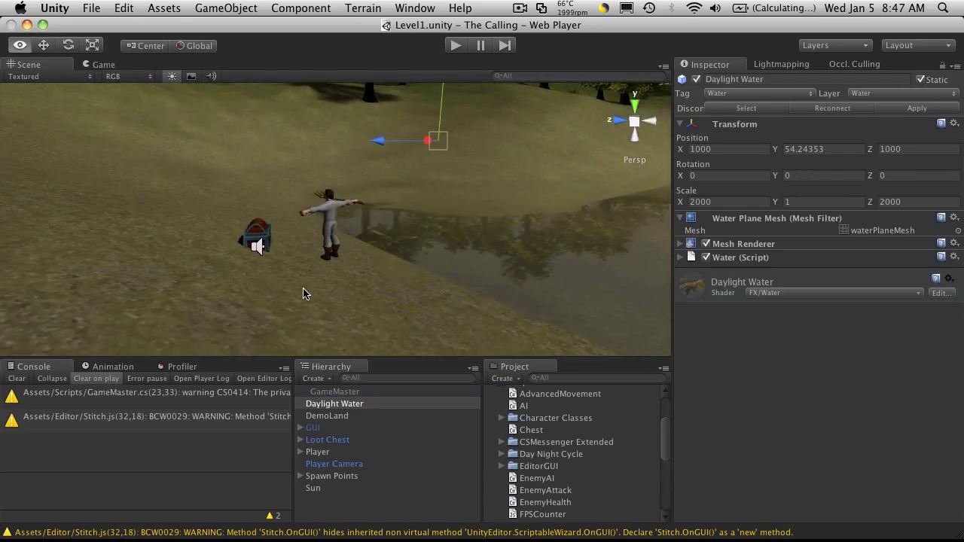
left_click(284, 7)
mouse_move(298, 55)
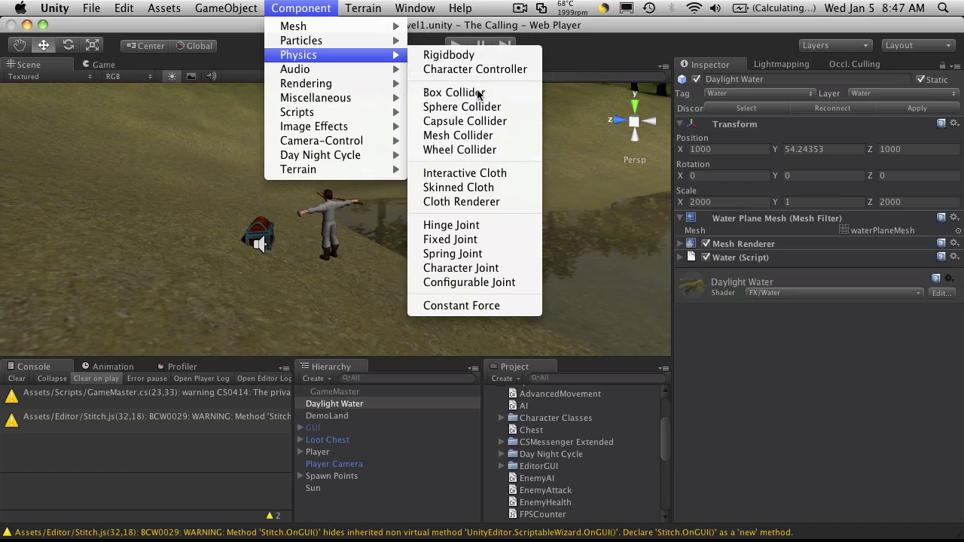
left_click(479, 91)
left_click_drag(542, 230, 461, 261, "alt")
scroll(452, 257, "down", 4)
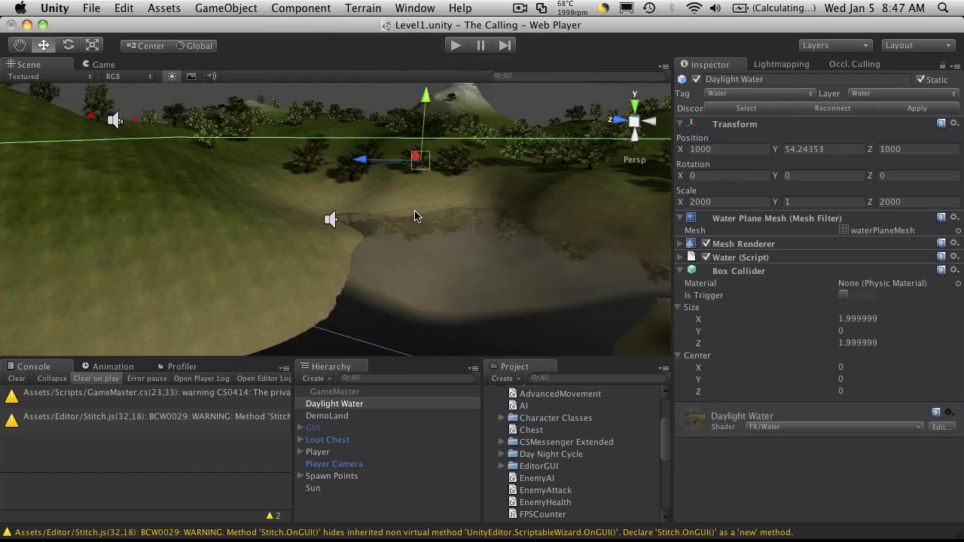
scroll(437, 241, "down", 4)
scroll(422, 230, "down", 3)
scroll(421, 226, "down", 2)
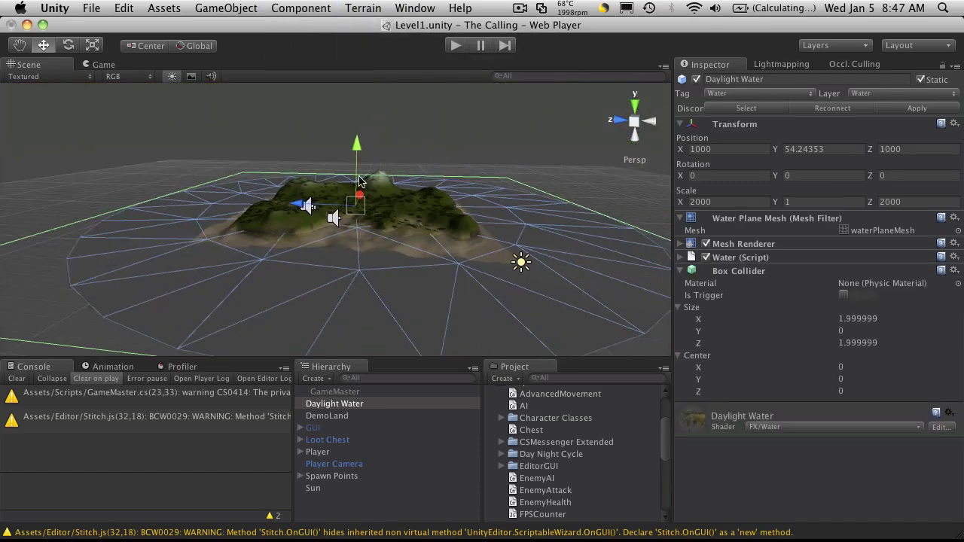
scroll(366, 267, "down", 2)
mouse_move(366, 267)
left_mouse_down("alt")
mouse_move(421, 219)
mouse_move(442, 286)
mouse_move(504, 297)
left_mouse_up("alt")
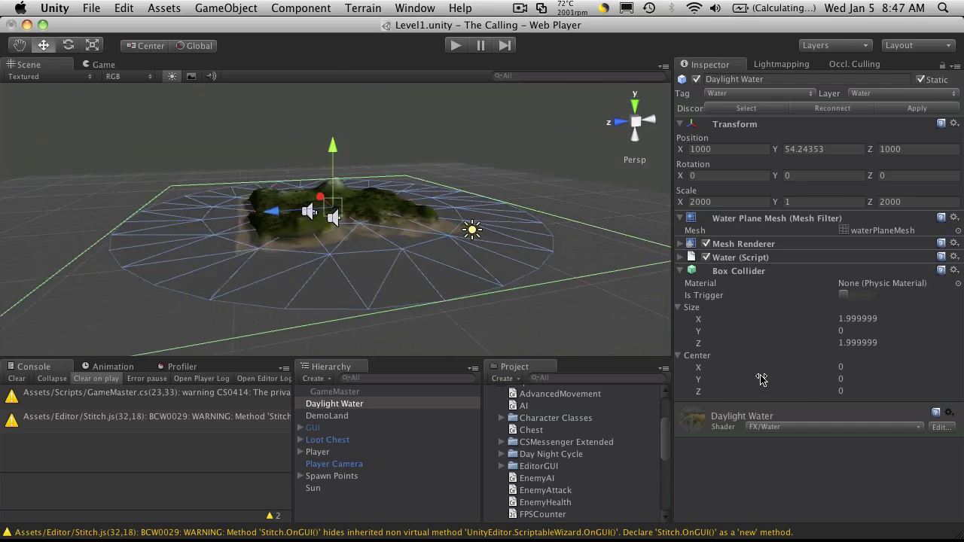
Set the water Box Collider's Center Y to -0.15 and frame the Player.
left_click(844, 379)
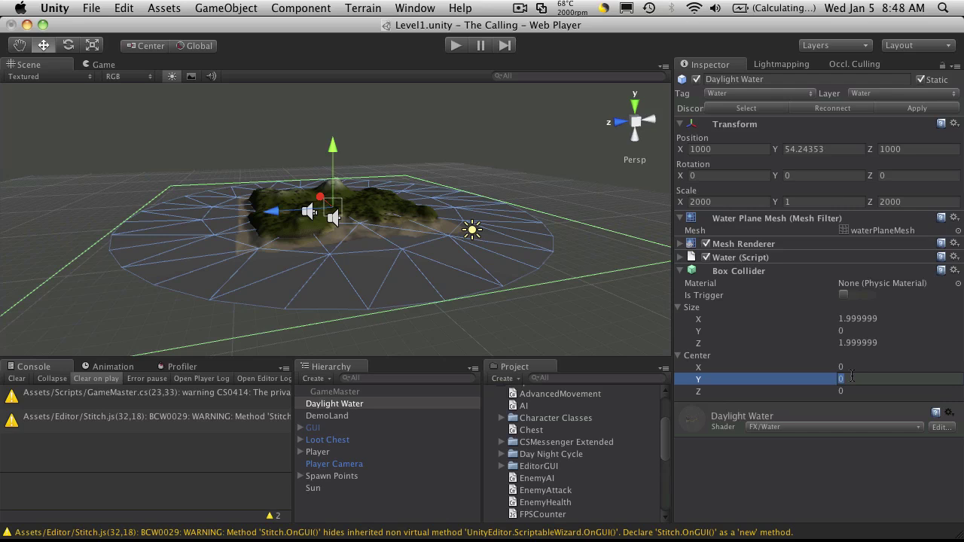
type("-.15")
key("Return")
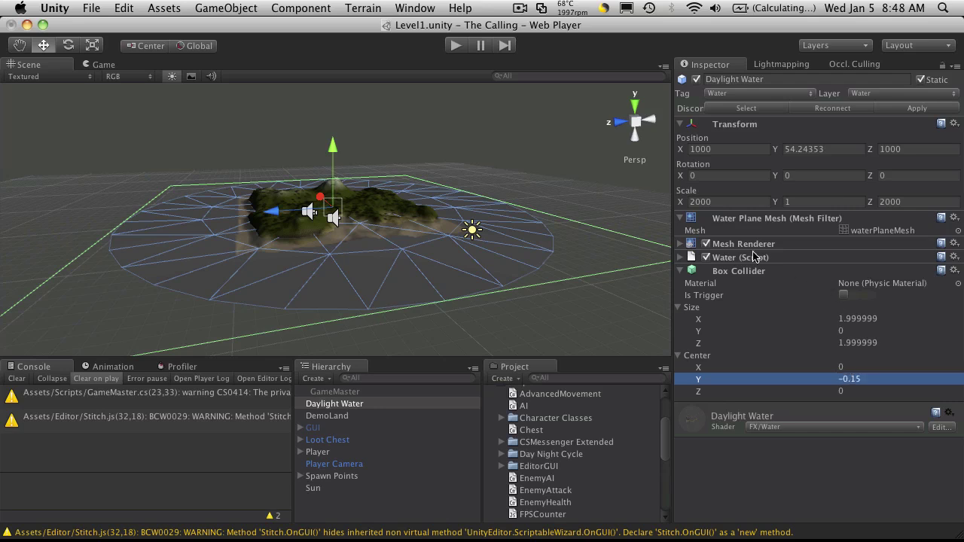
scroll(310, 251, "up", 3)
left_click(365, 501)
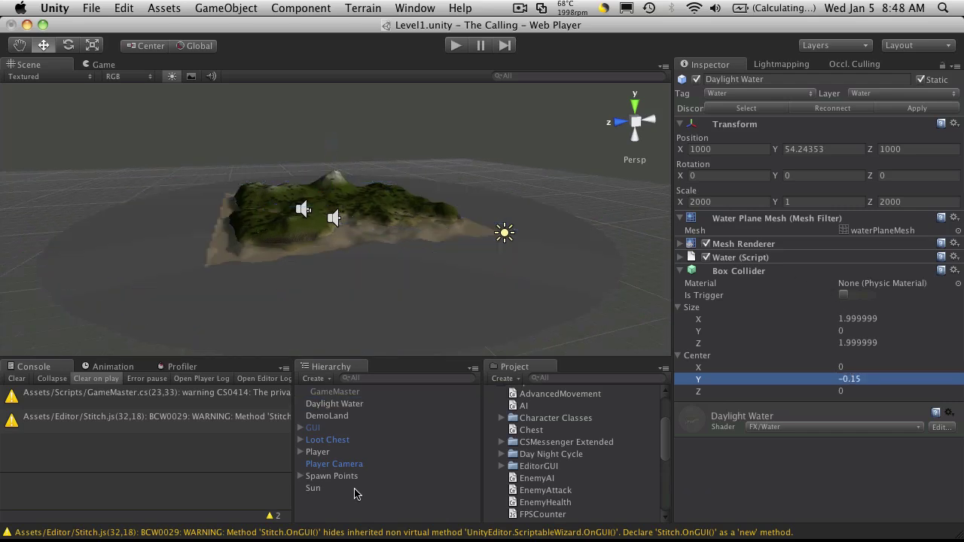
left_click(343, 456)
key("f")
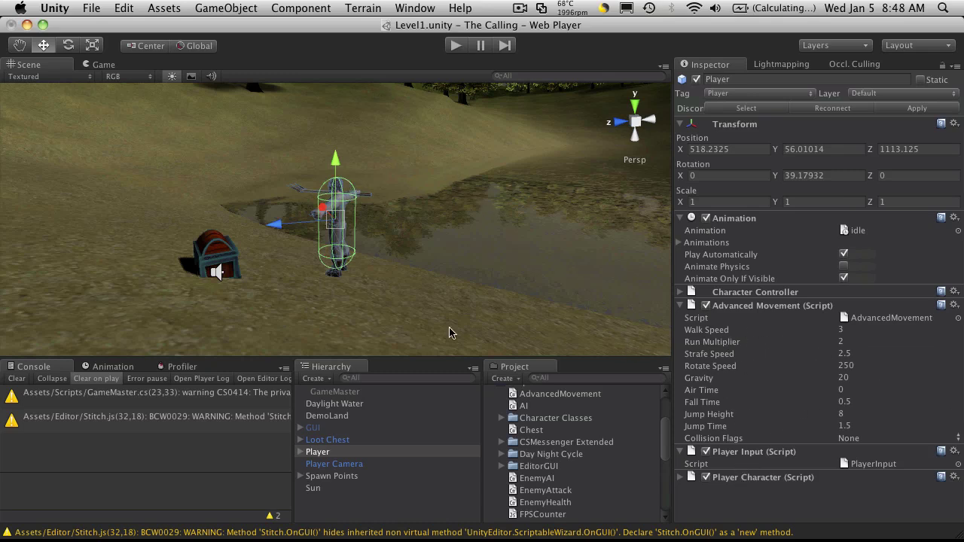
Make the Daylight Water collider a trigger and save the scene.
left_click(356, 392)
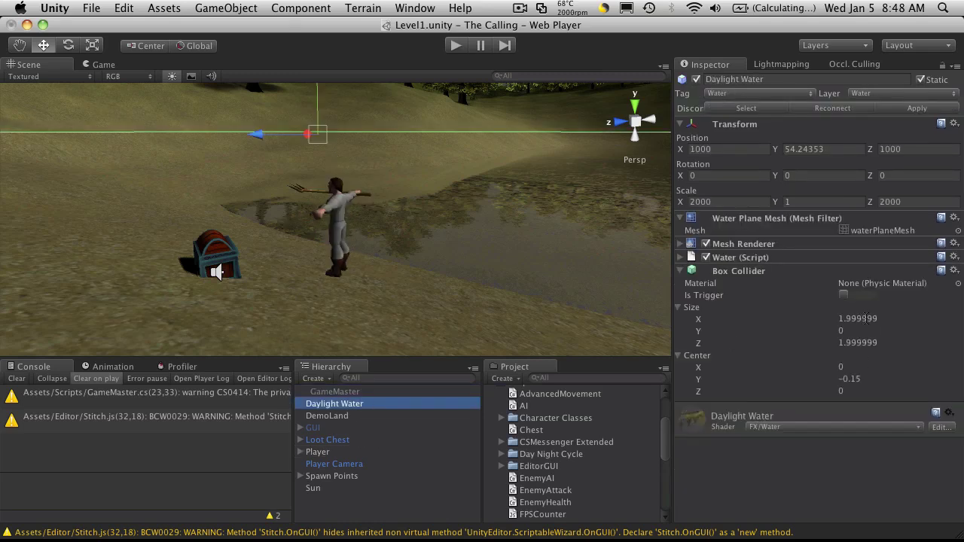
left_click(843, 296)
left_click(844, 296)
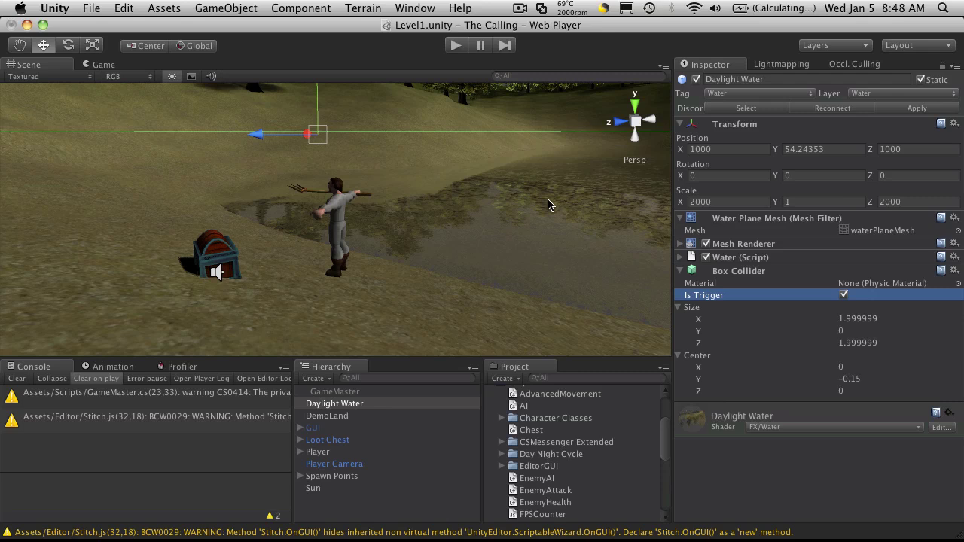
key("super+s")
Open the Player's PlayerInput script in MonoDevelop.
left_click(331, 455)
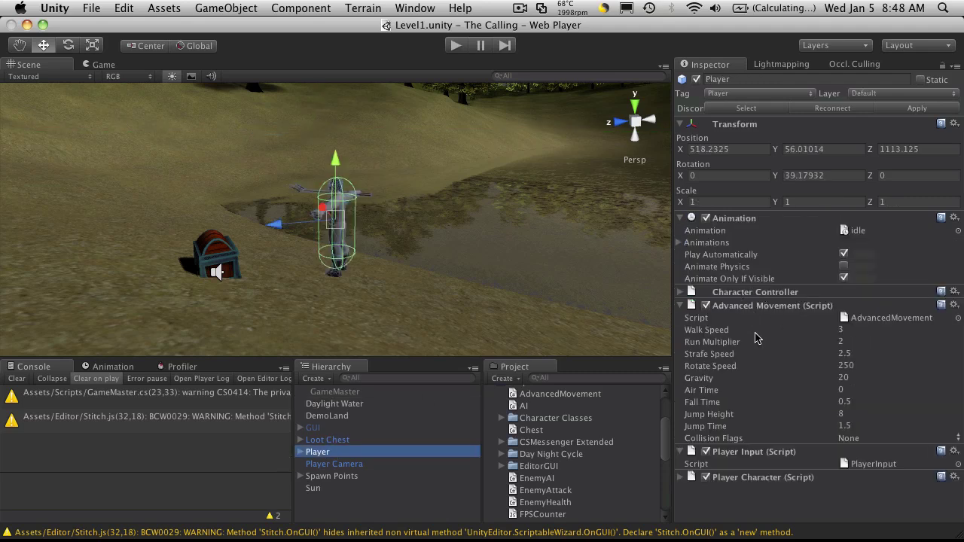
left_click(870, 464)
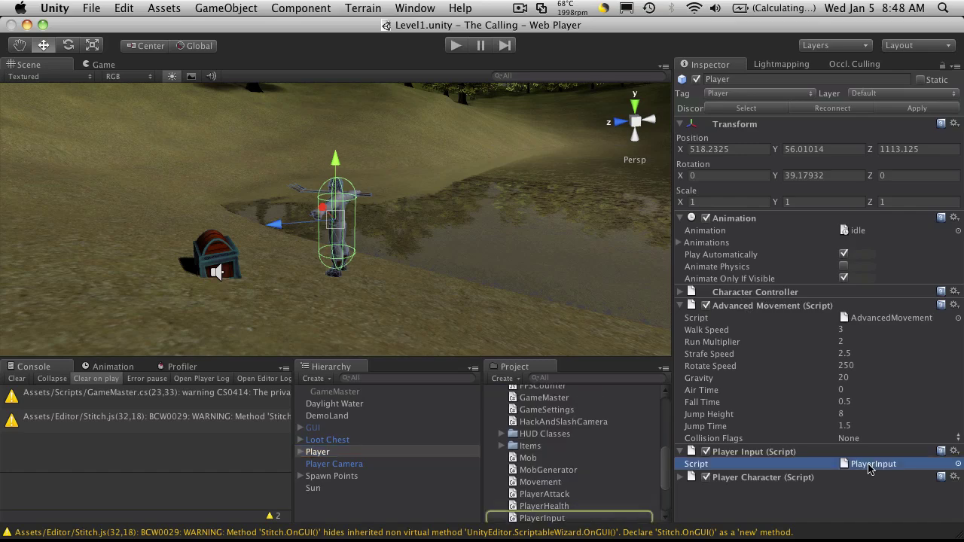
double_click(870, 465)
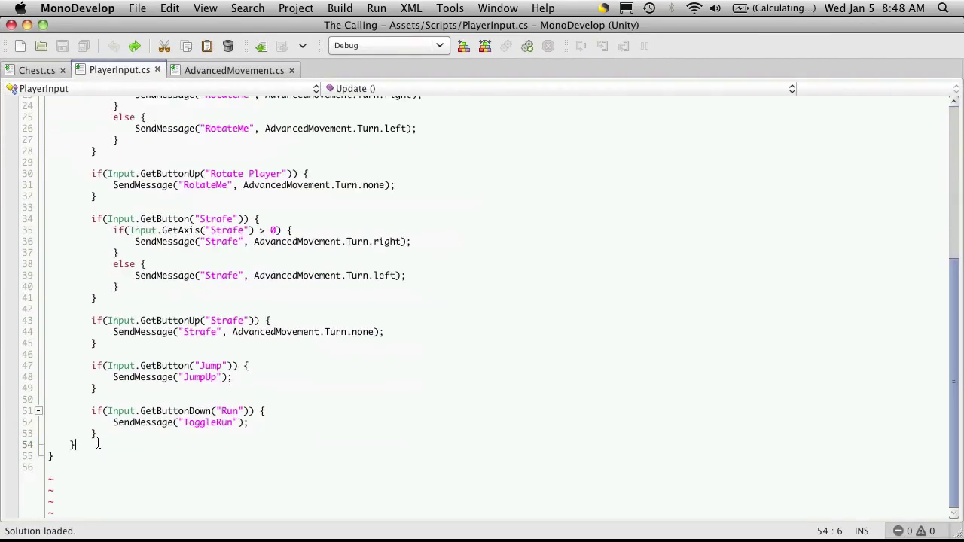
Add an empty public void OnTriggerEnter(Collider other) method to PlayerInput.
key("Return")
key("Return")
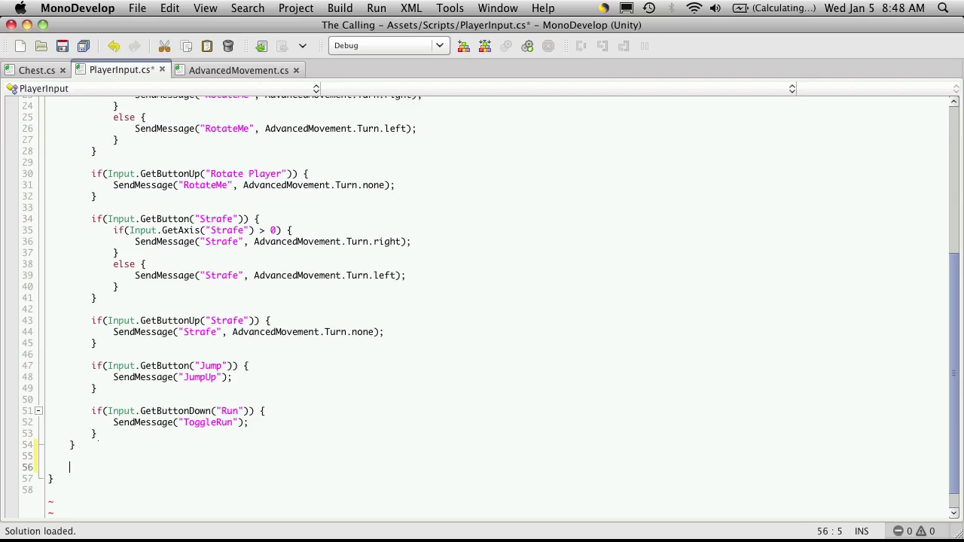
type("public void OnTriggerenter")
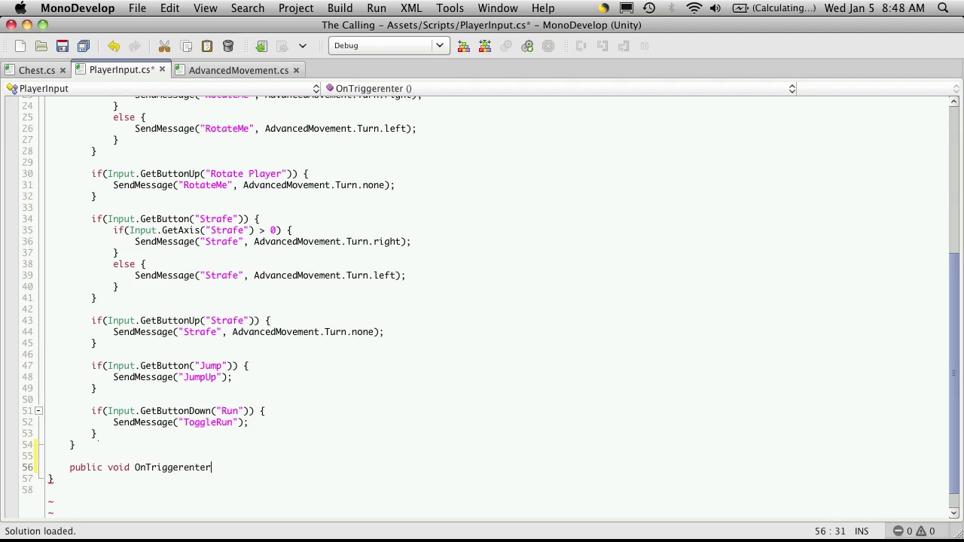
key("BackSpace")
key("BackSpace")
key("BackSpace")
key("BackSpace")
type("Enter(Co")
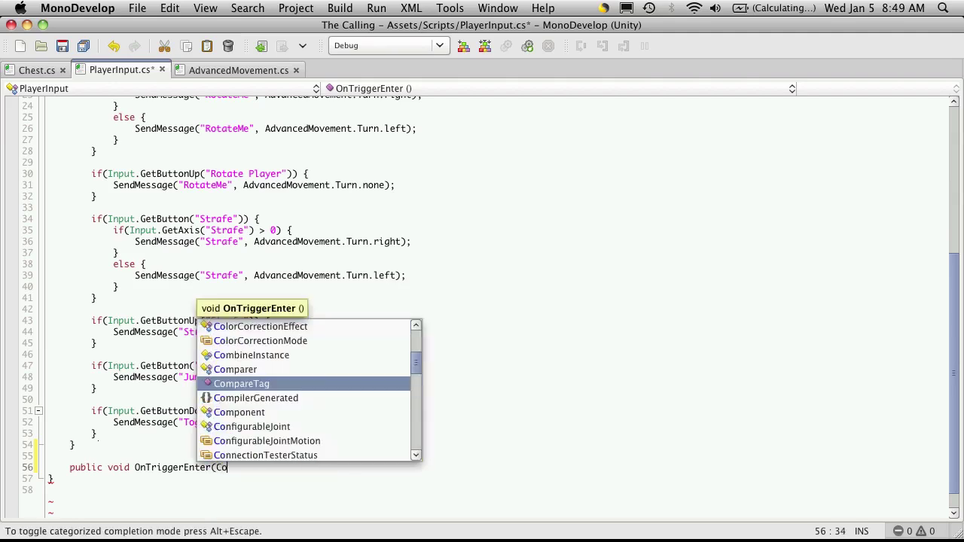
type("llider")
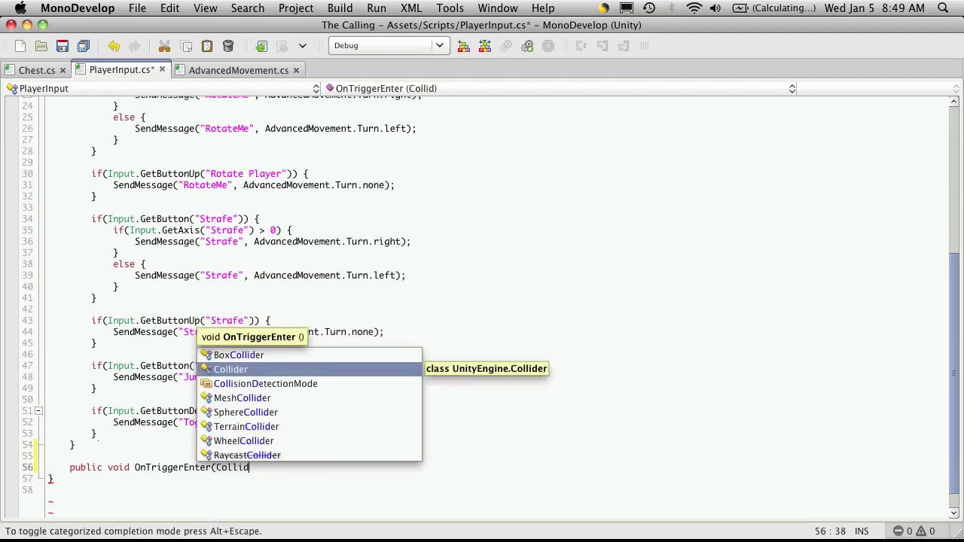
type(" other)")
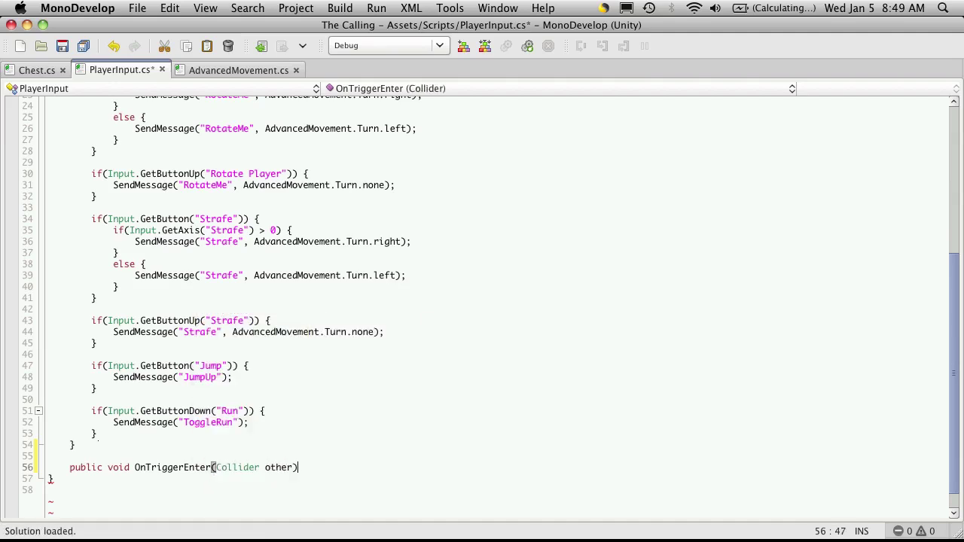
type(" {")
key("Return")
type("}")
key("Left")
key("BackSpace")
key("Left")
key("Left")
key("Return")
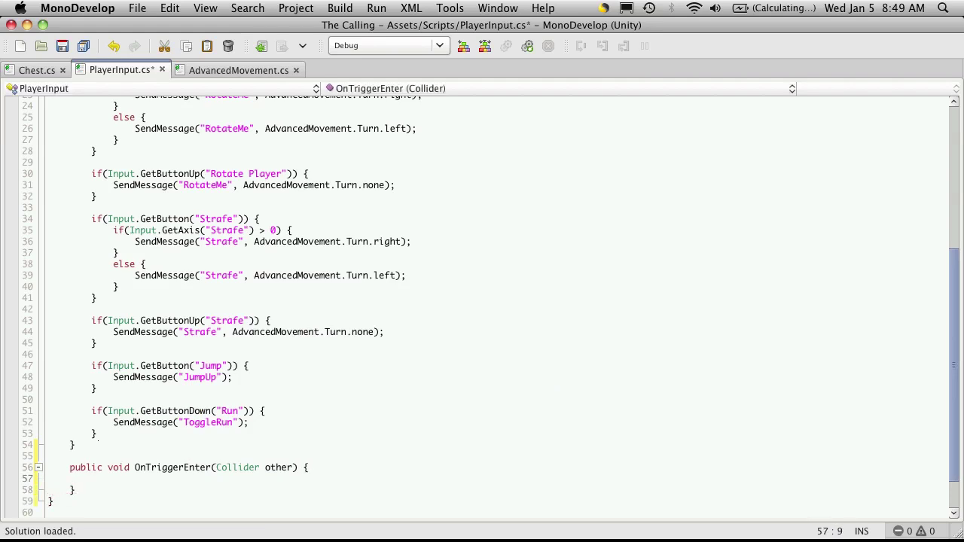
Inside it, add the condition if (other.CompareTag("Water")).
type("if(")
type("ot")
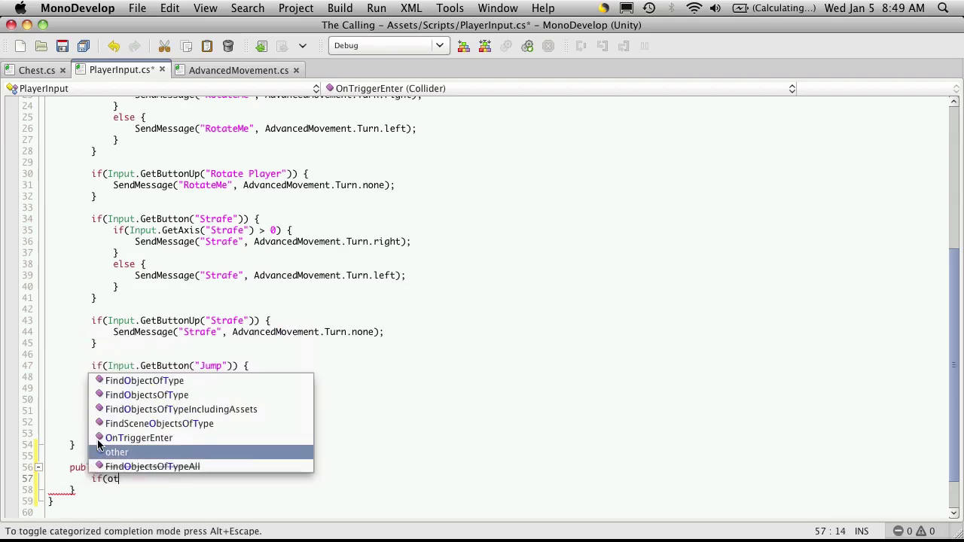
type("her.C")
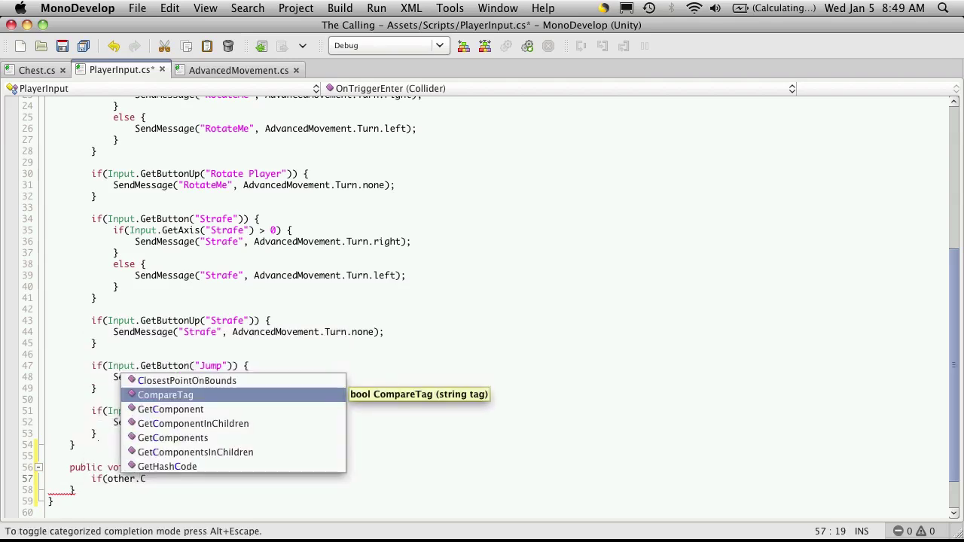
key("Return")
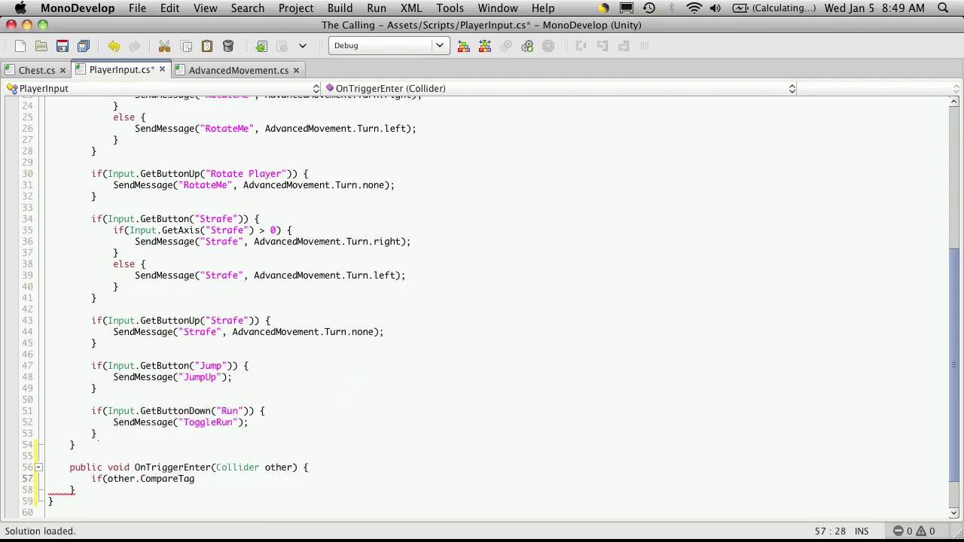
type("())")
key("Left")
type("\"Water\"")
key("Right")
key("Right")
Under the condition, call SendMessage("ISSwimming", true).
key("Return")
type("Se")
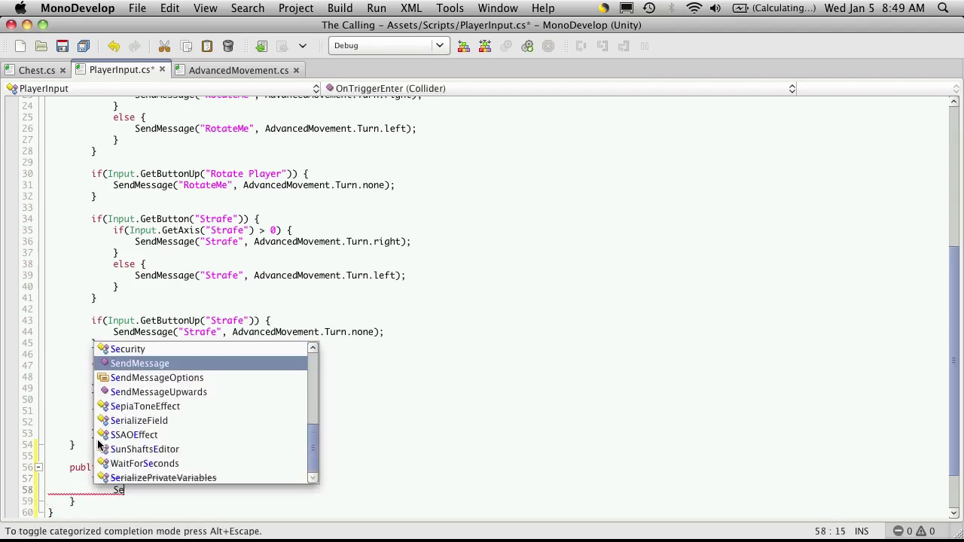
type("nds")
key("BackSpace")
type("M")
key("Return")
type("()")
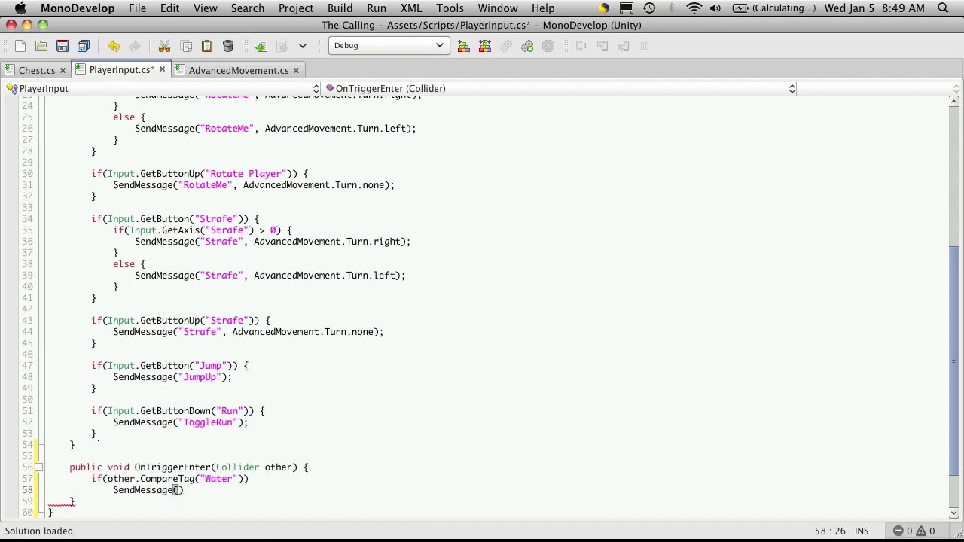
type("\"ISSwimming), ")
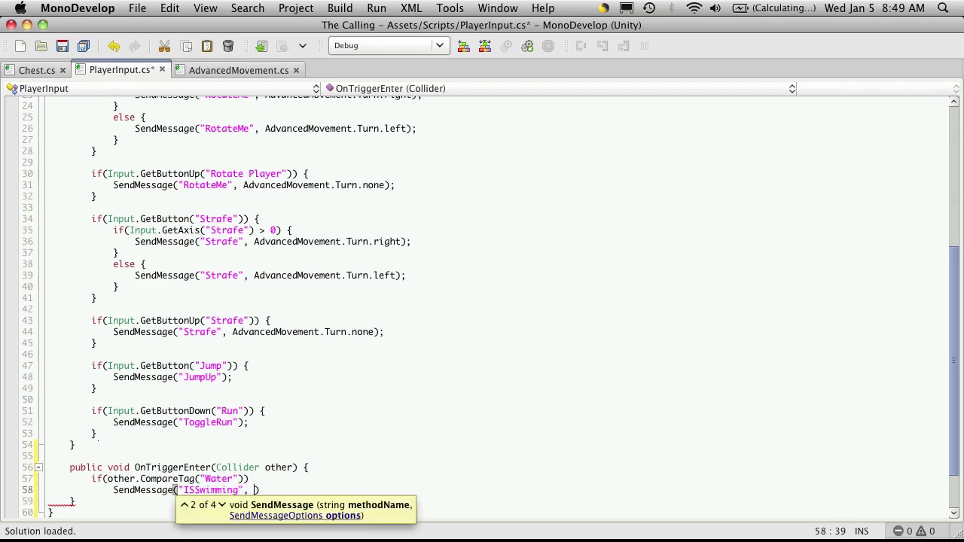
type("true);")
Duplicate the OnTriggerEnter method directly below itself.
key("Down")
key("Up")
key("Up")
key("Up")
key("shift+Down")
key("shift+Down")
key("shift+Down")
key("shift+Down")
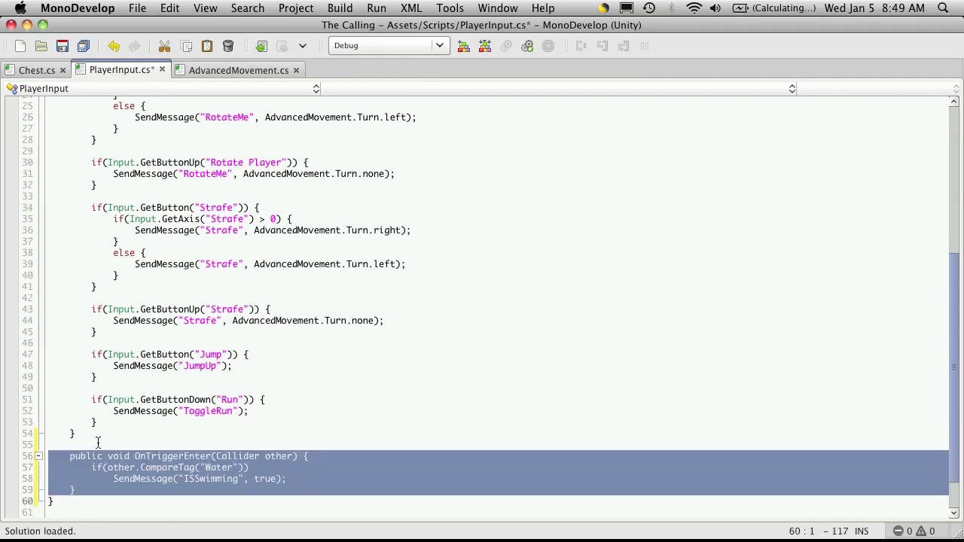
key("super+v")
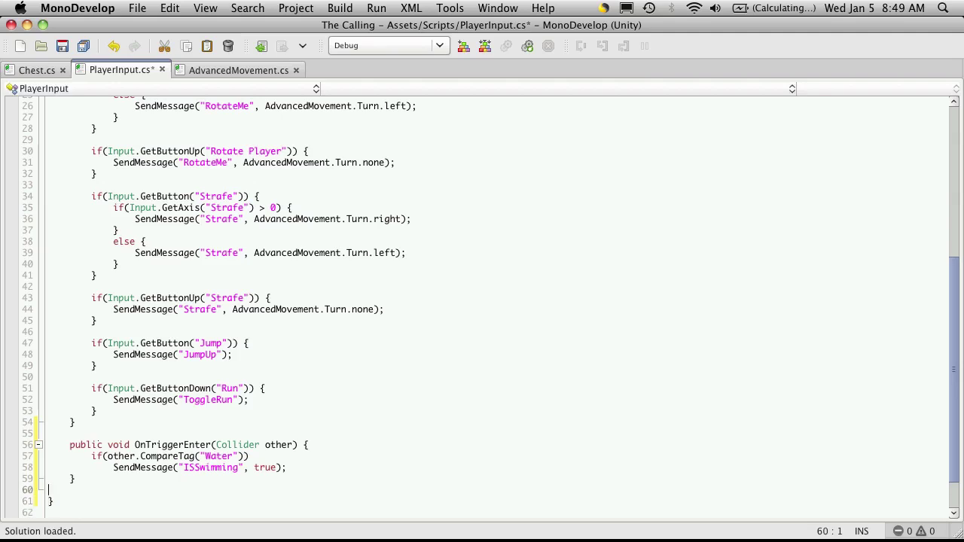
key("Down")
type("public void OnTriggerEnter(Collider other) { \t\tif(other.CompareTag(\"Water\")) \t\t\tSendMessage(\"ISSwimming\", true); \t}")
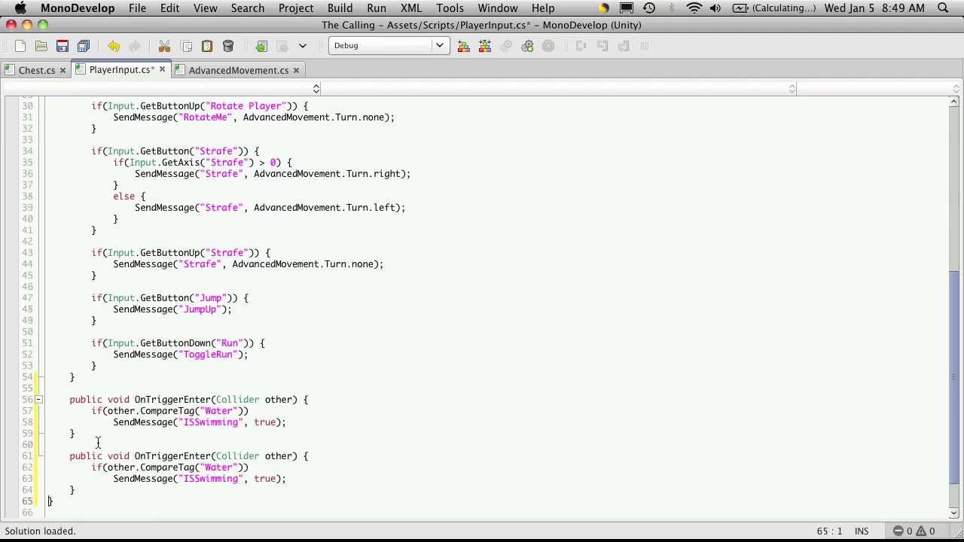
Rename the copy OnTriggerExit, make it send ISSwimming false, and save PlayerInput.cs.
left_click(212, 455)
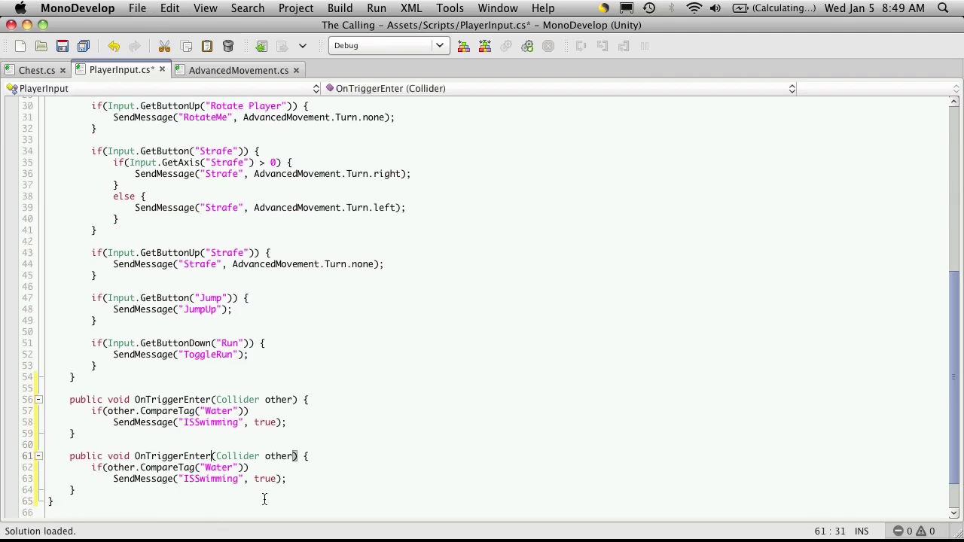
key("BackSpace")
key("BackSpace")
key("BackSpace")
key("BackSpace")
type("xit")
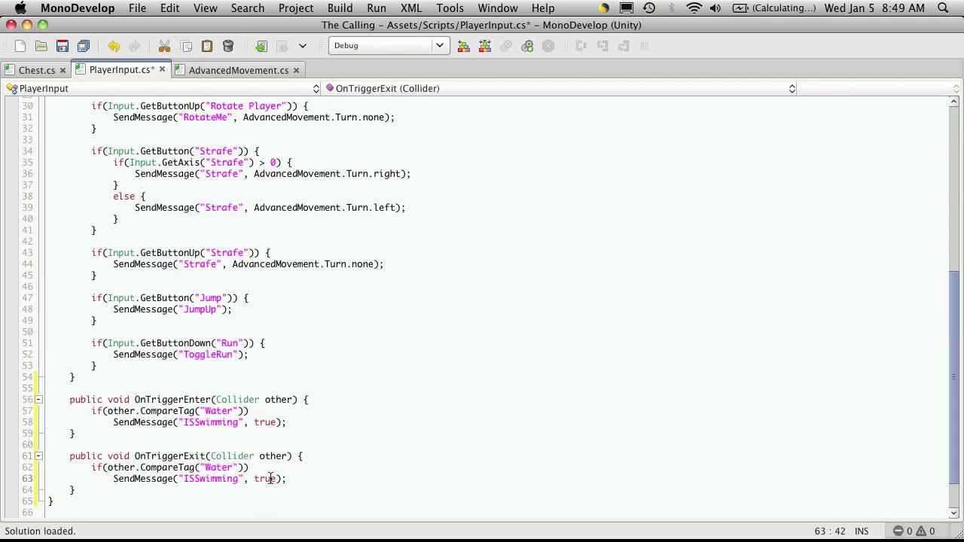
double_click(265, 479)
type("false")
key("Down")
key("super+s")
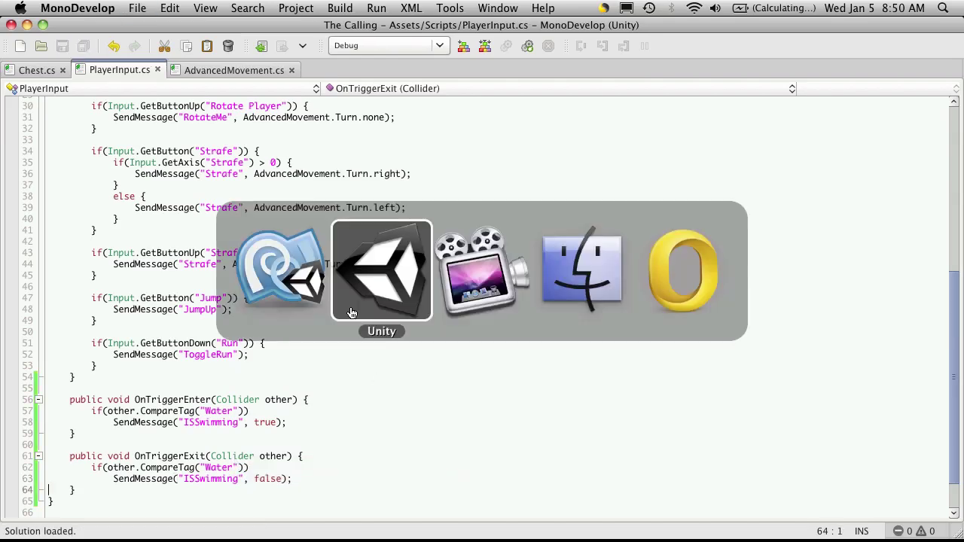
key("super+Tab")
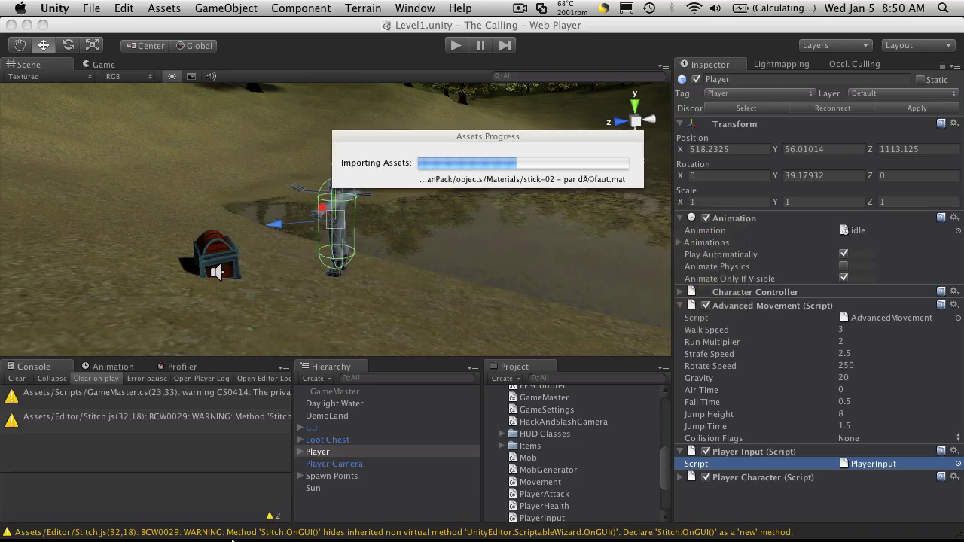
Confirm in the Inspector that Daylight Water carries the Water tag.
left_click(364, 407)
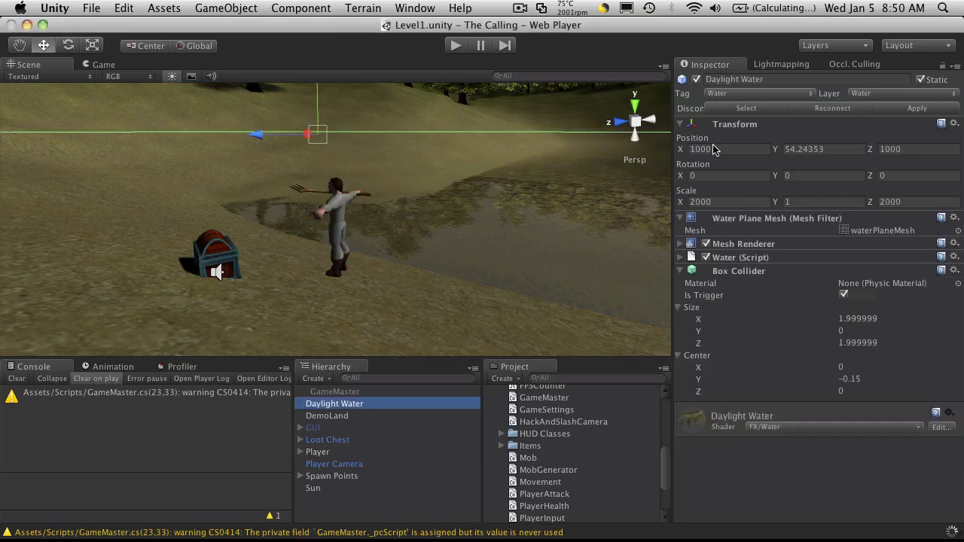
left_click(729, 95)
left_click(784, 495)
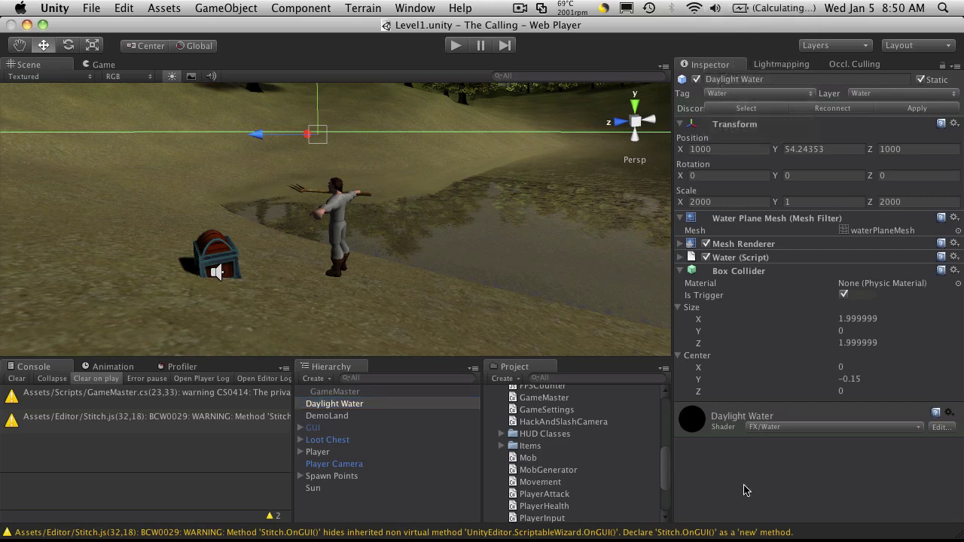
key("super+Tab")
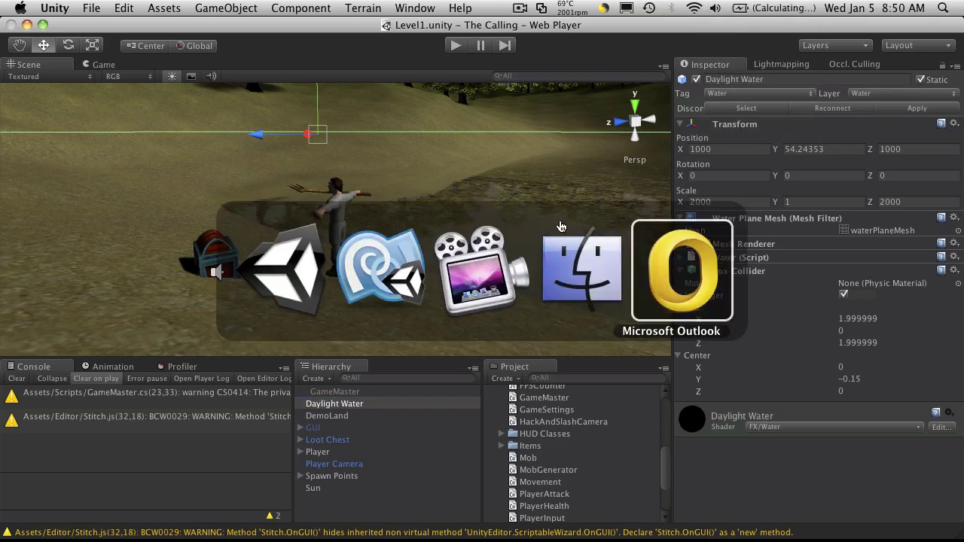
In AdvancedMovement.cs, declare public void IsSwimming(bool swim) after the Fall method.
left_click(413, 272)
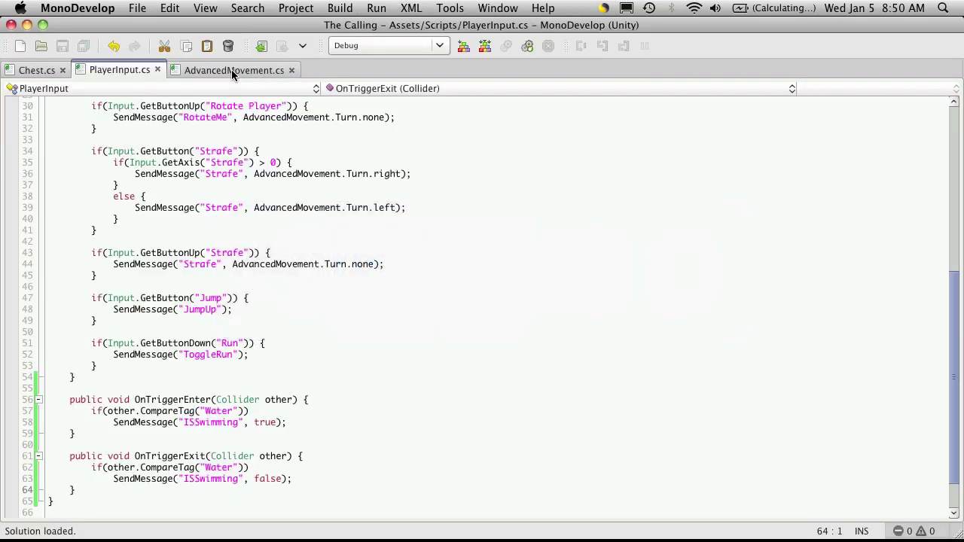
left_click(231, 69)
scroll(288, 244, "down", 13)
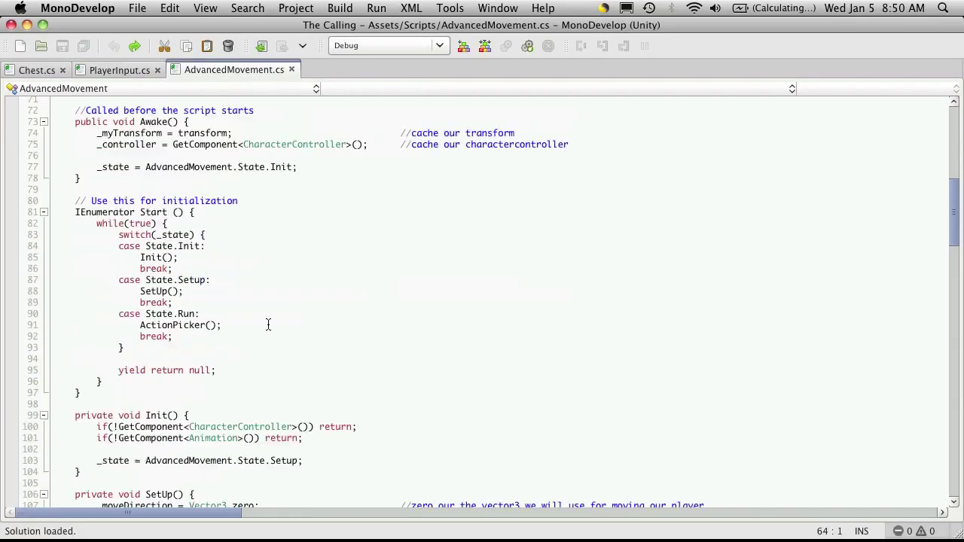
scroll(265, 325, "down", 2)
scroll(258, 318, "down", 10)
scroll(231, 351, "down", 11)
scroll(220, 354, "down", 6)
scroll(196, 365, "down", 11)
scroll(229, 389, "down", 4)
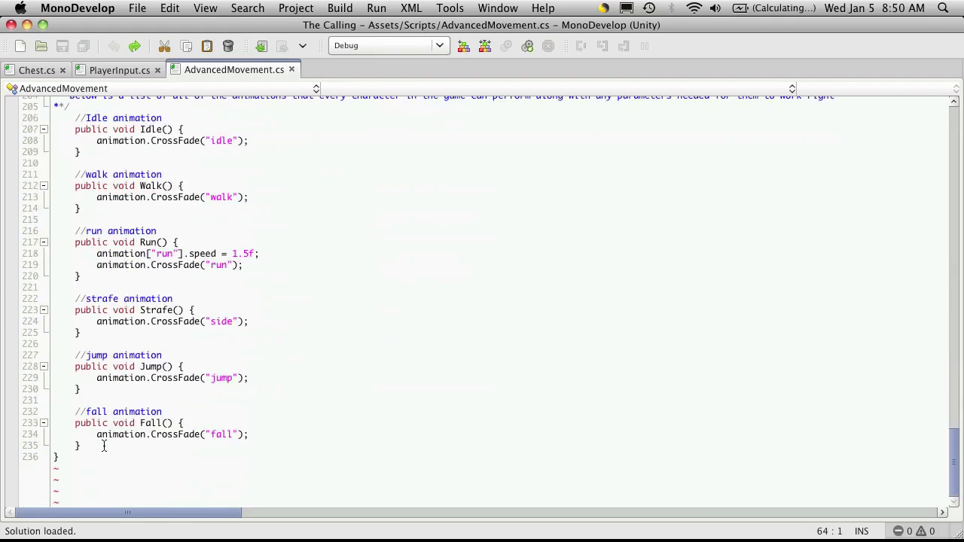
left_click(104, 446)
key("Return")
key("Return")
type("pu")
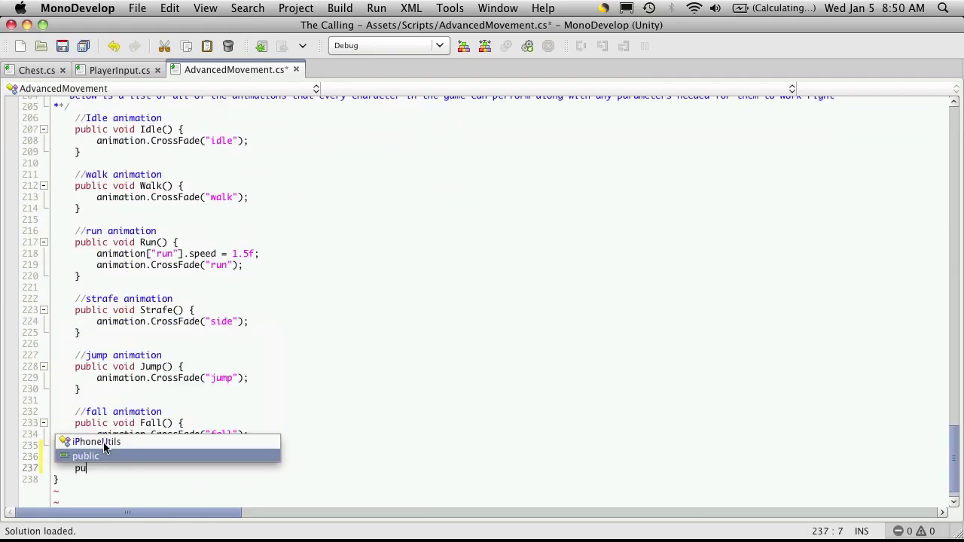
key("Return")
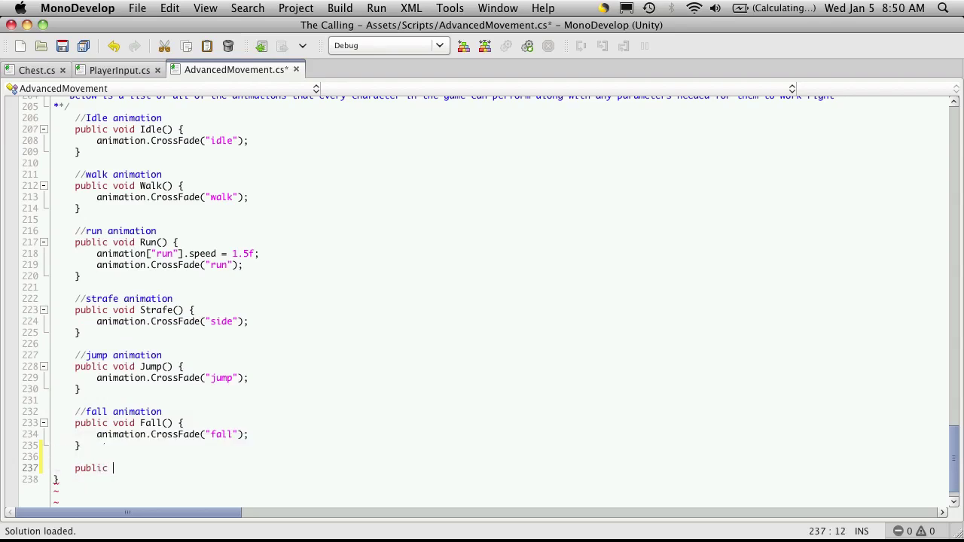
type("void ")
type("IsSwimm")
type("ing")
type("(")
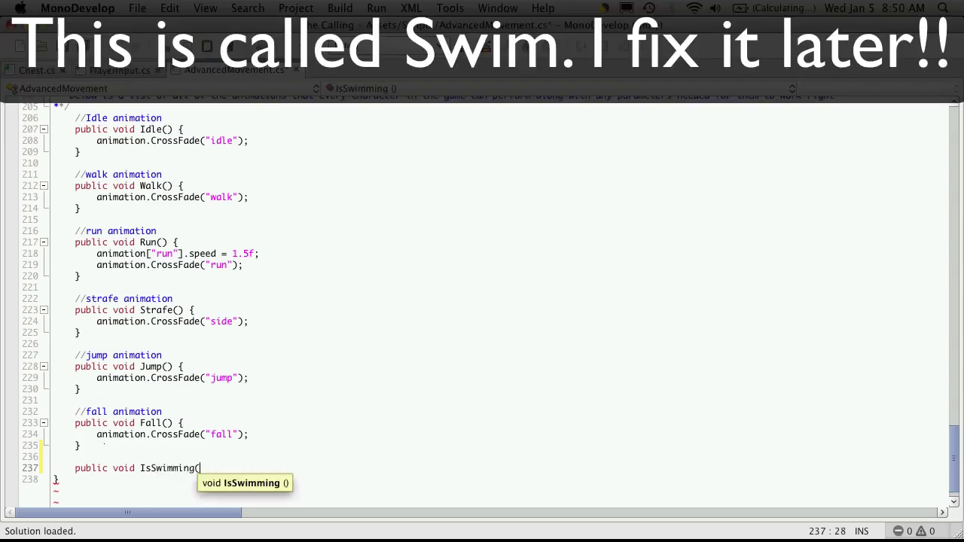
type("bool swim) {")
Fill IsSwimming with animation.CrossFade("swim") and save the script.
key("Return")
key("BackSpace")
key("Return")
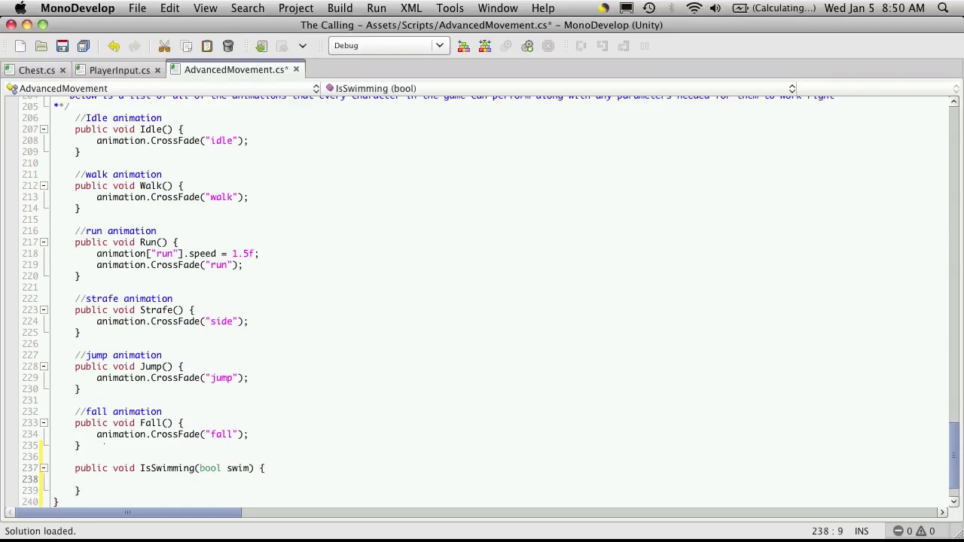
type("animation")
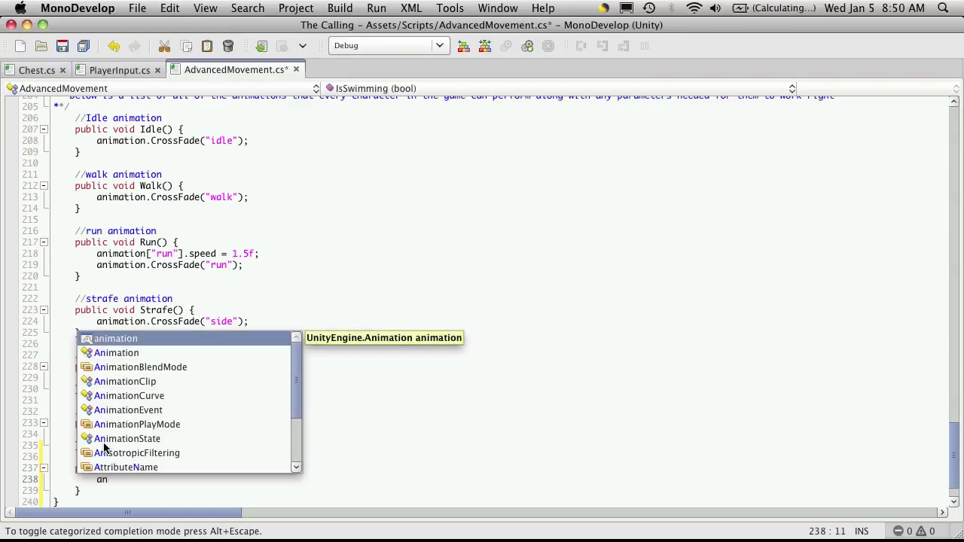
key("Escape")
type(".")
type("Cr")
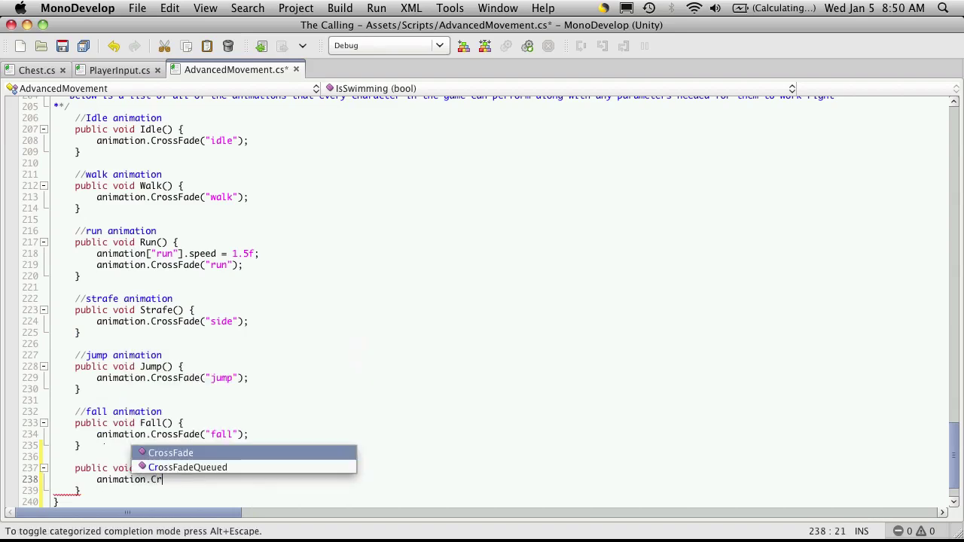
type("o")
key("Return")
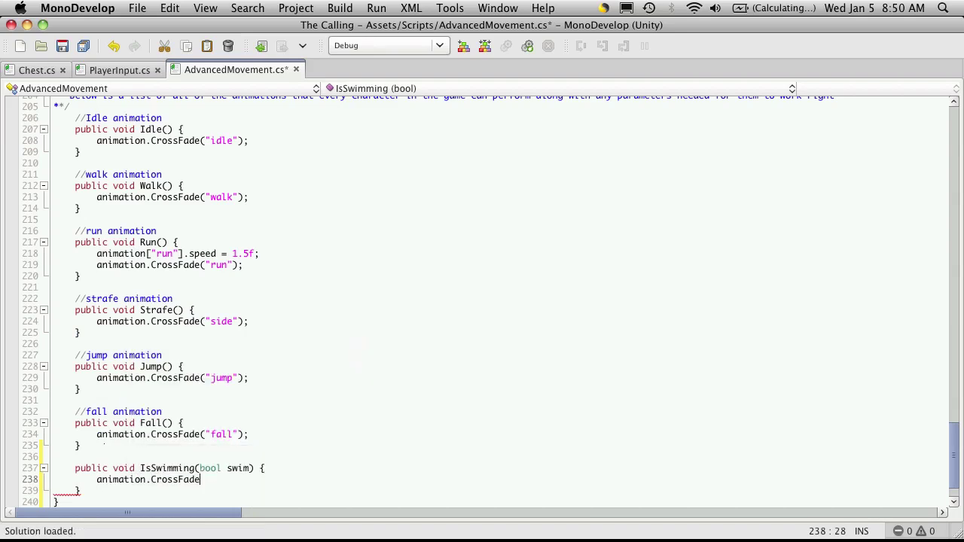
type("(\"\"")
type(")")
type(";")
key("Left")
key("Left")
type("\"\"")
type("s")
type("wi")
type("m")
key("super+s")
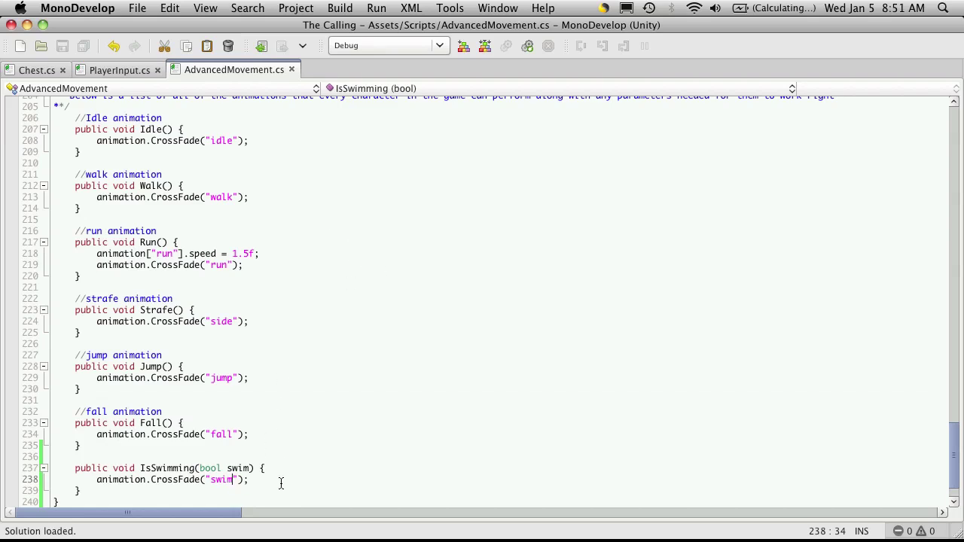
scroll(233, 468, "up", 6)
scroll(235, 468, "up", 2)
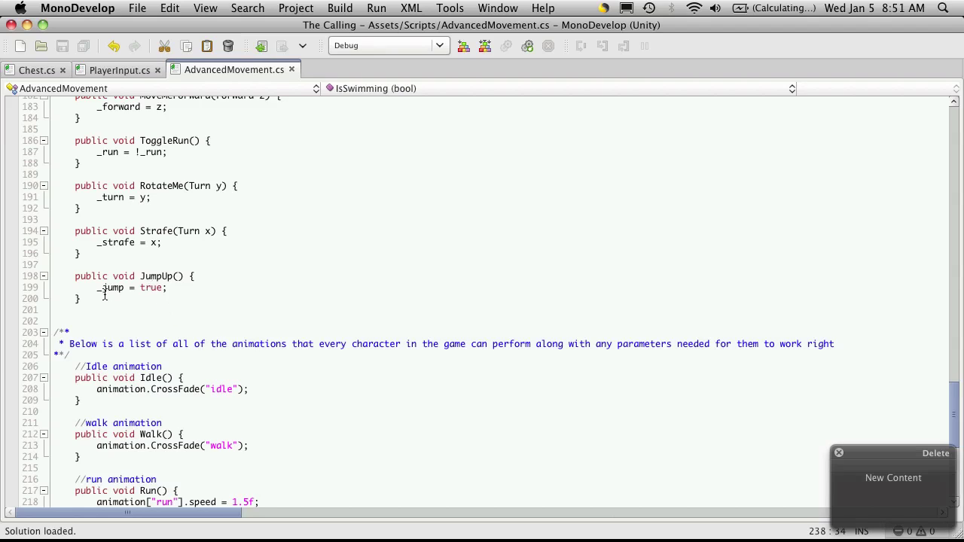
scroll(184, 404, "down", 8)
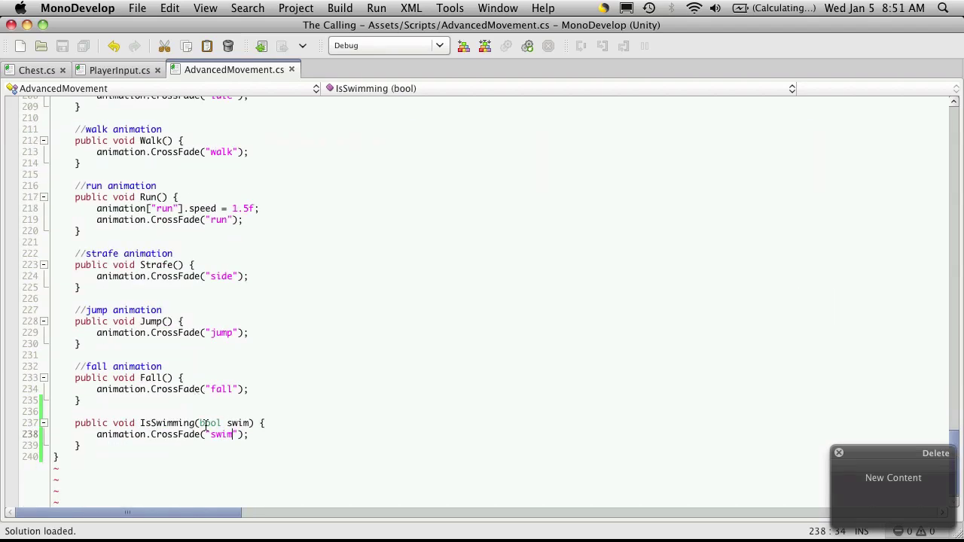
Rename the swim-animation method to Swim() with no parameters.
left_click(151, 423)
key("BackSpace")
key("BackSpace")
key("Right")
key("Right")
key("Right")
key("Delete")
key("Delete")
key("Delete")
key("Delete")
key("Right")
key("shift+Right")
key("shift+Right")
key("shift+Right")
key("shift+Right")
key("shift+Right")
key("shift+Right")
key("shift+Right")
key("BackSpace")
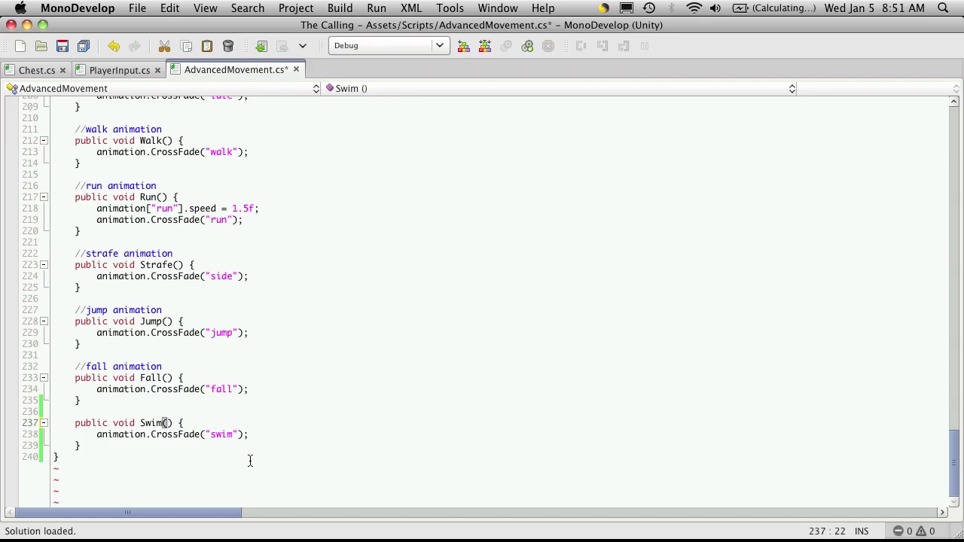
Add an empty public void IsSwimming(bool swim) method right after JumpUp.
scroll(244, 456, "up", 5)
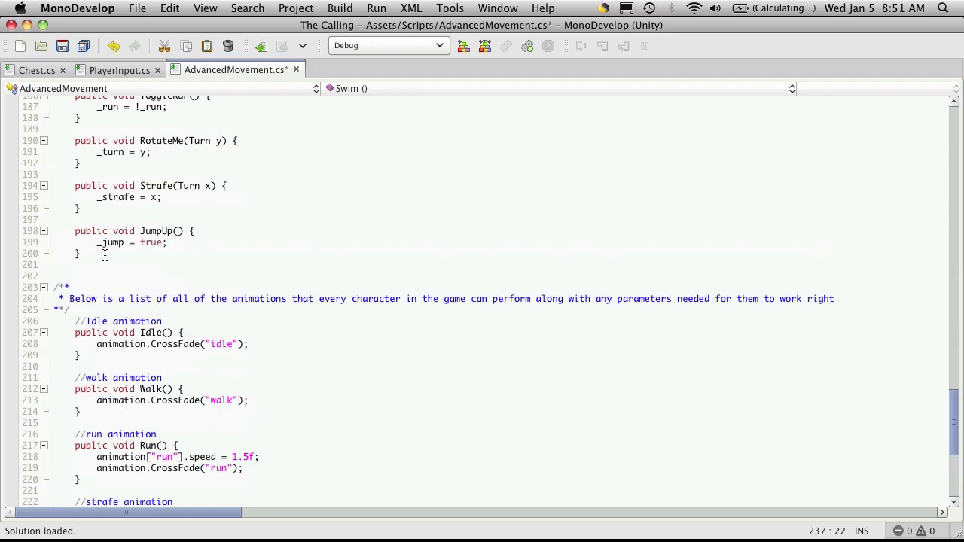
left_click(104, 255)
key("Return")
key("Return")
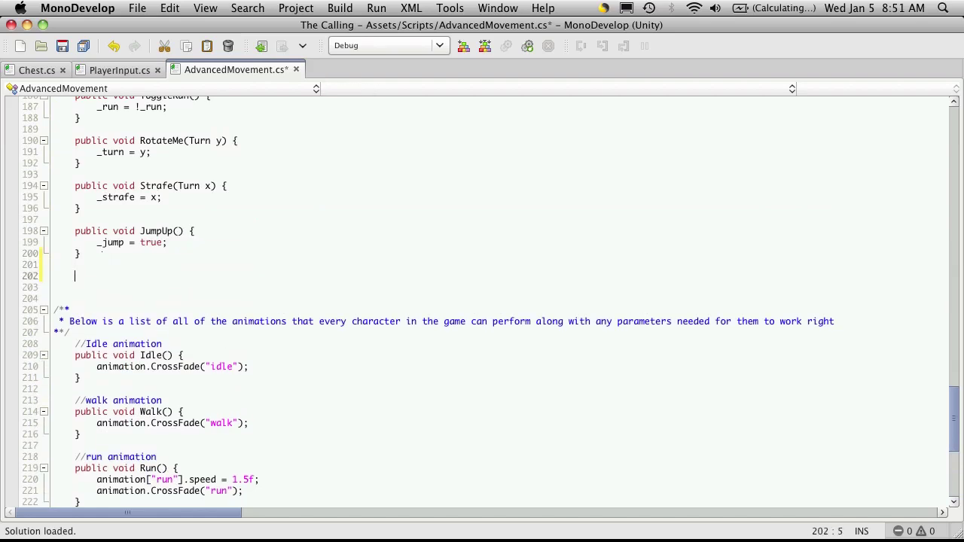
type("public ")
type("void Is")
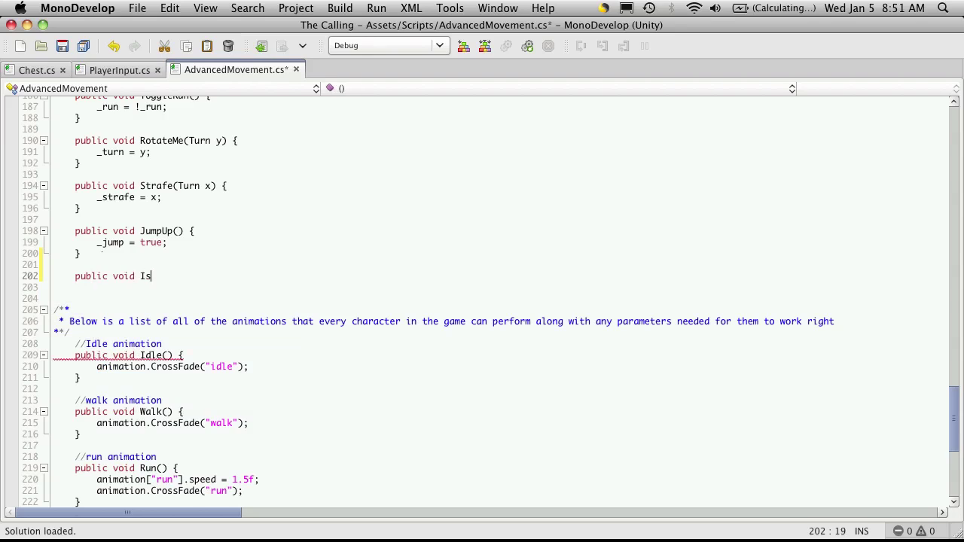
type("Swimming")
type("()")
type("bool ")
type("swim")
type(" {")
key("Return")
type("}")
key("Up")
key("End")
key("Return")
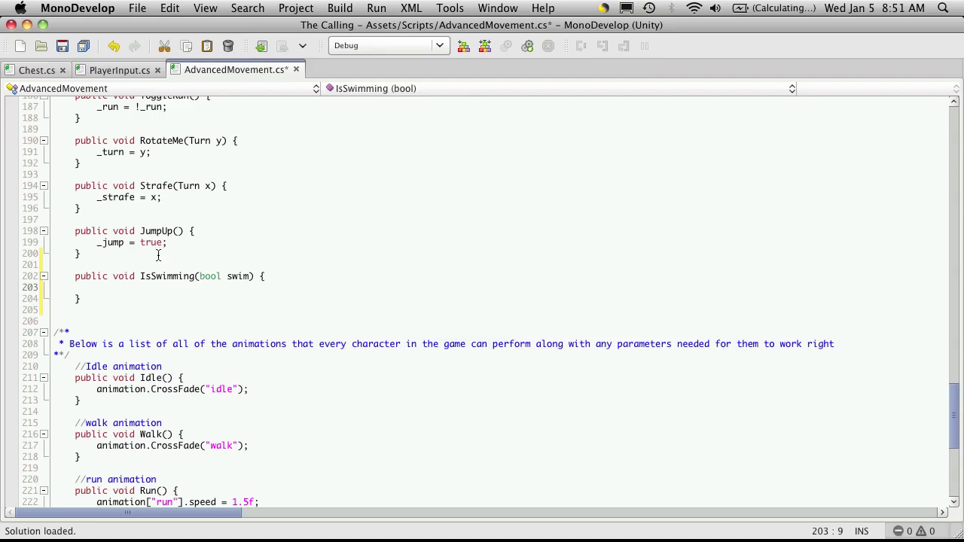
Declare 'private bool _isSwimming;' below the _jump field in AdvancedMovement.cs.
scroll(158, 256, "up", 3)
scroll(158, 256, "up", 7)
scroll(155, 253, "up", 9)
scroll(153, 251, "up", 8)
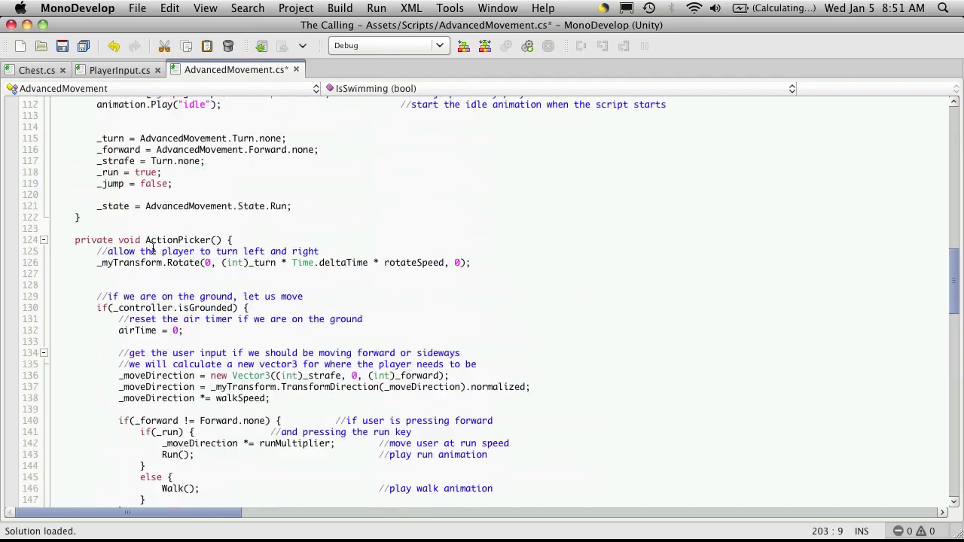
scroll(152, 251, "up", 7)
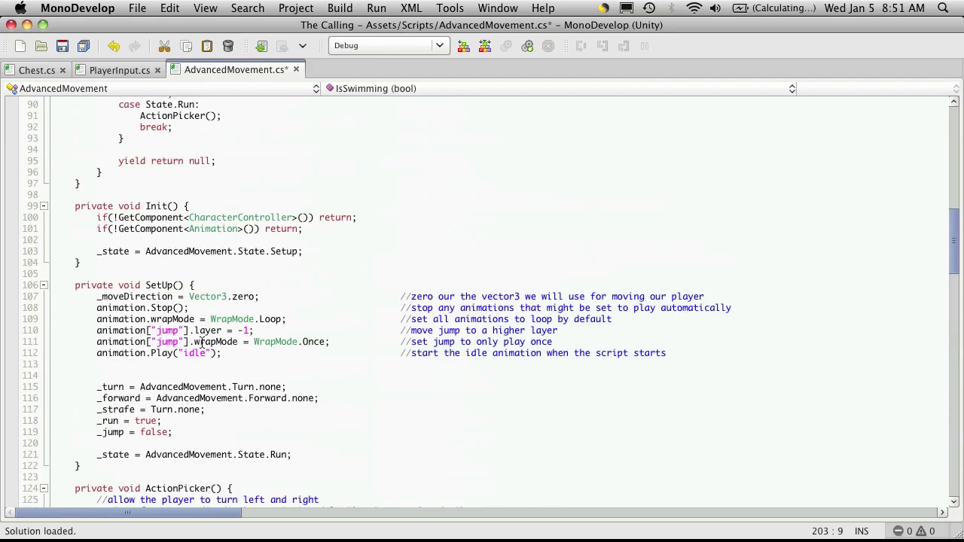
left_click(173, 434)
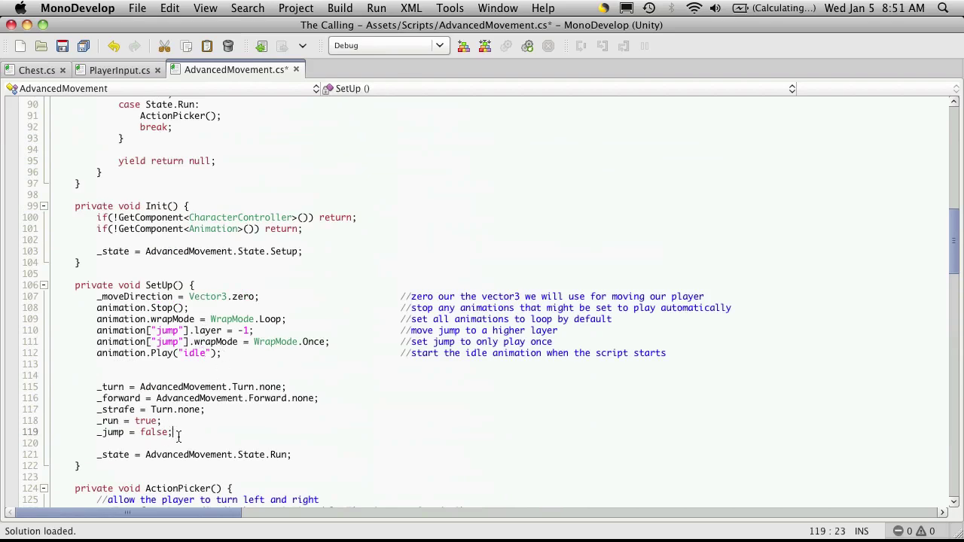
scroll(203, 307, "up", 7)
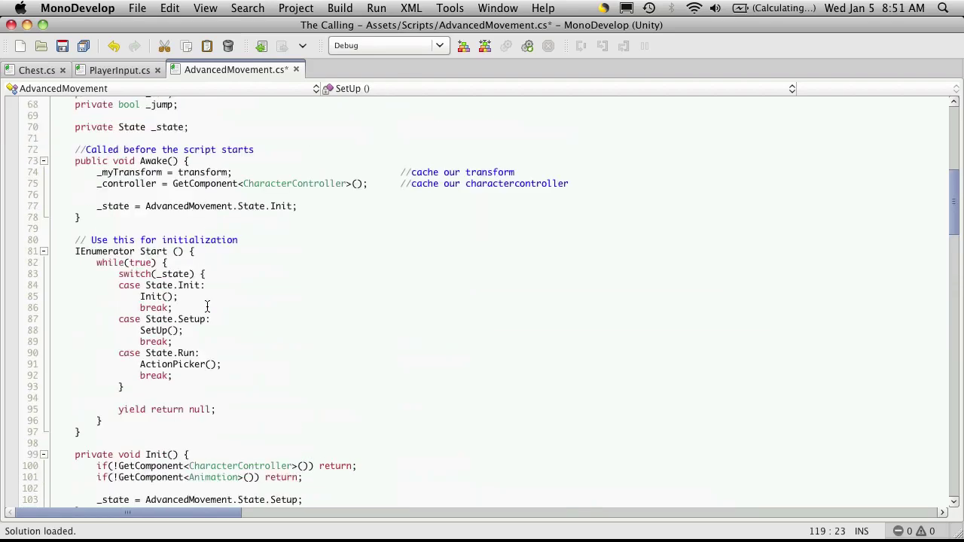
scroll(203, 307, "up", 6)
left_click(183, 295)
left_click(183, 304)
key("Return")
type("private bool ")
type("_")
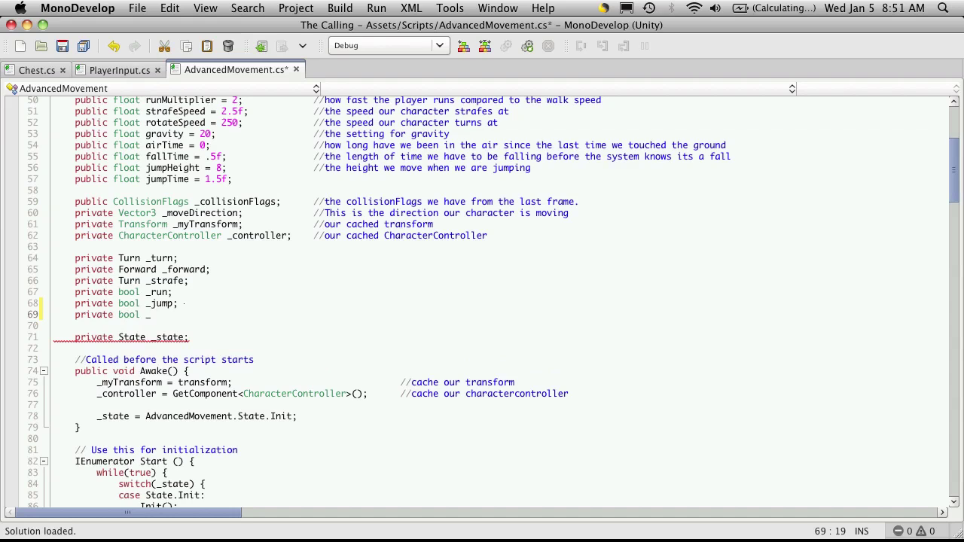
type("isSwimming;")
Initialize '_isSwimming = false;' in SetUp() after the _jump line.
scroll(223, 349, "down", 2)
scroll(223, 349, "down", 8)
scroll(214, 376, "down", 2)
scroll(214, 376, "down", 5)
left_click(172, 290)
key("Return")
type("_")
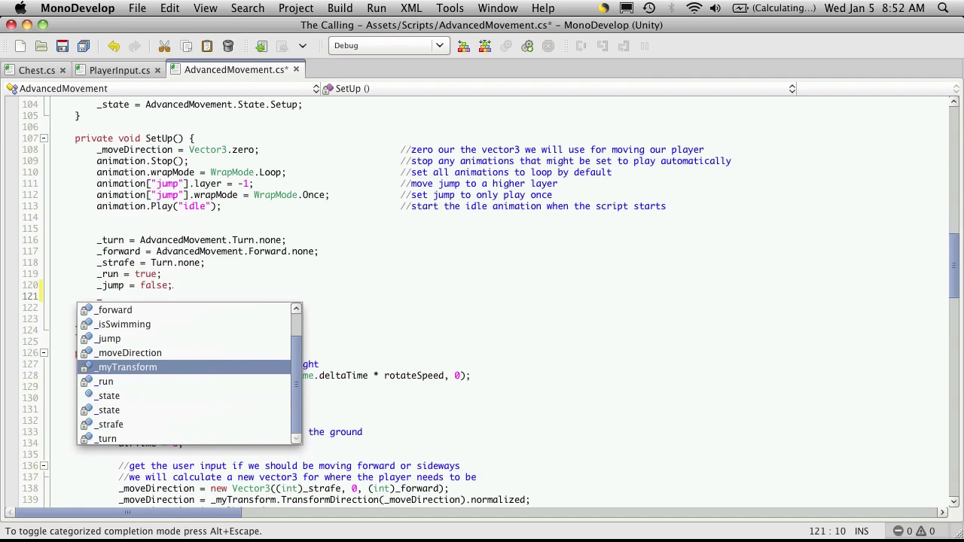
type("is")
key("Return")
type("= ")
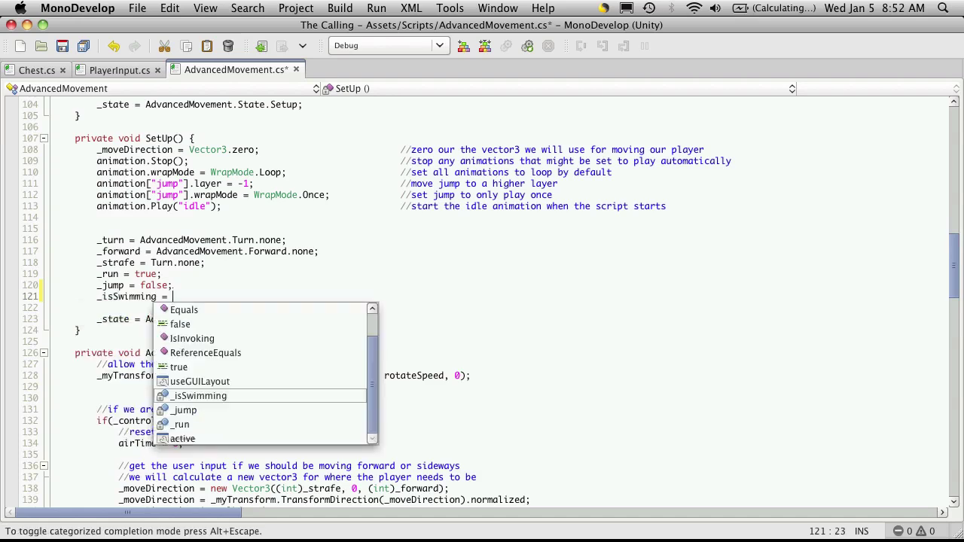
type("false;")
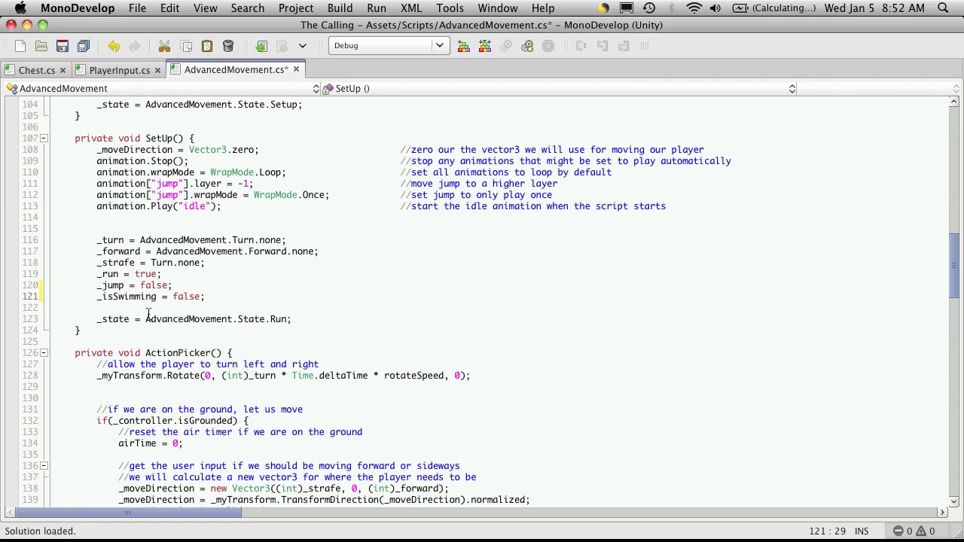
Store the parameter with '_isSwimming = swim;' in the IsSwimming method body.
scroll(174, 339, "down", 10)
scroll(196, 361, "down", 5)
scroll(222, 381, "down", 3)
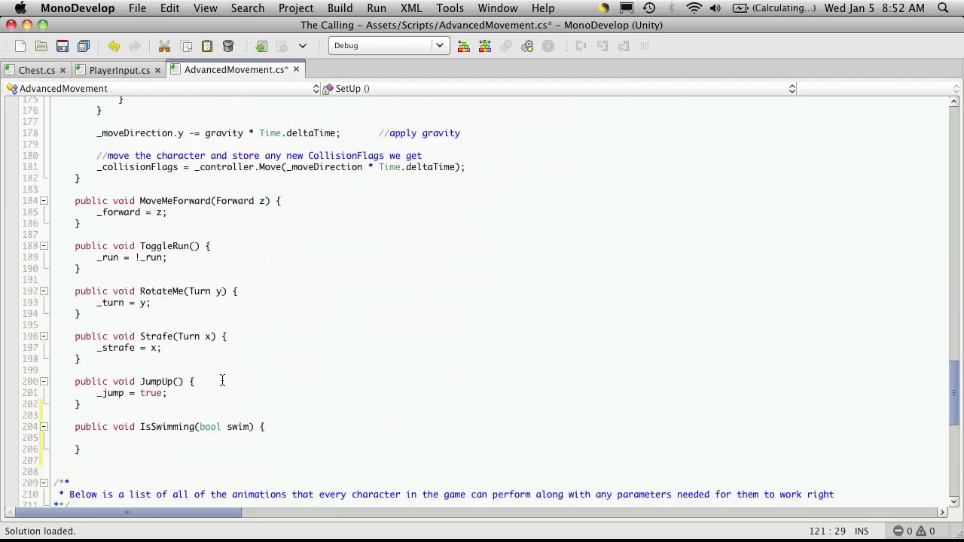
scroll(222, 381, "down", 1)
left_click(290, 376)
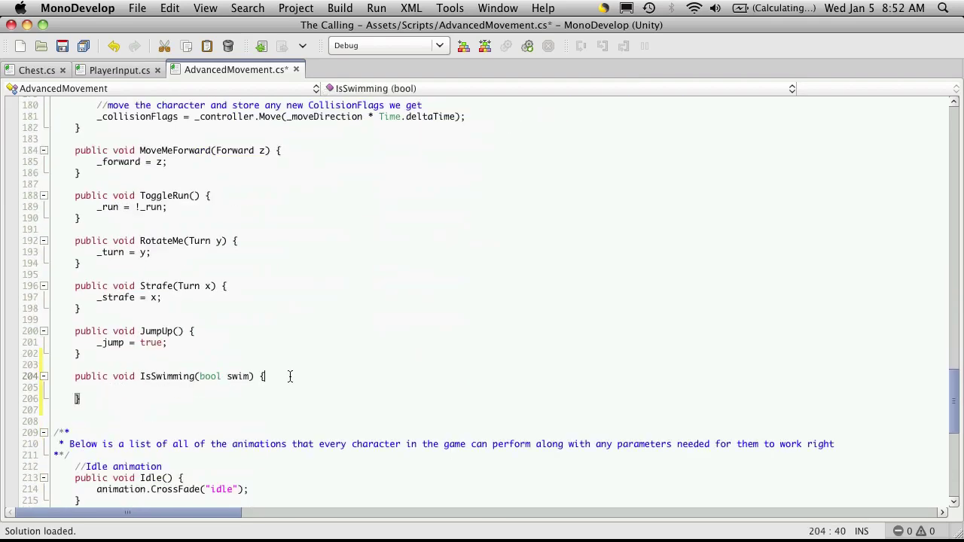
key("Down")
type("_is")
key("Return")
type("= ")
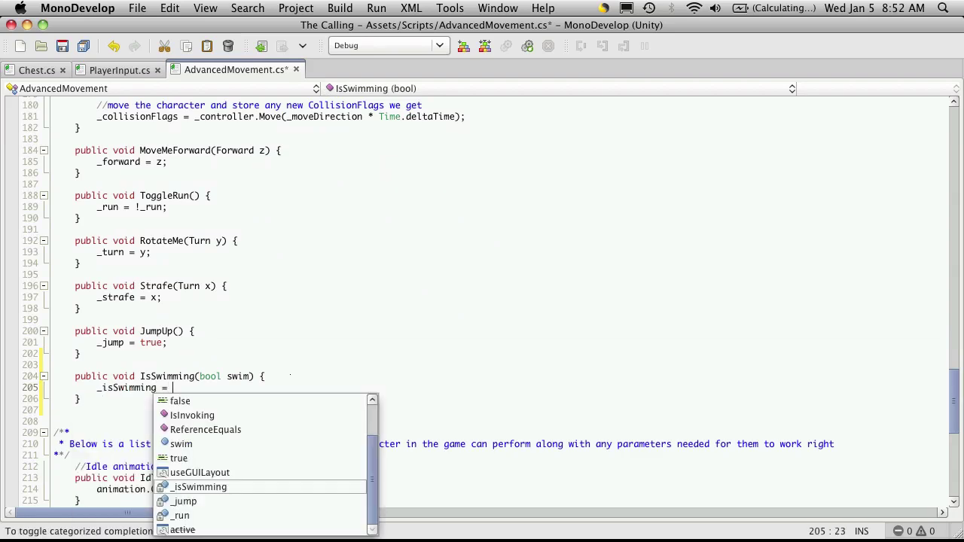
type("swim")
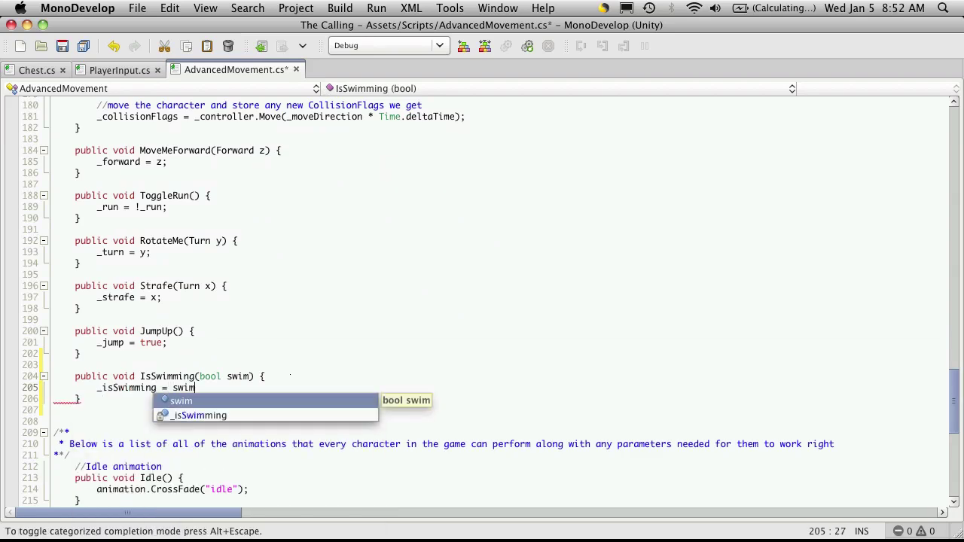
type(";")
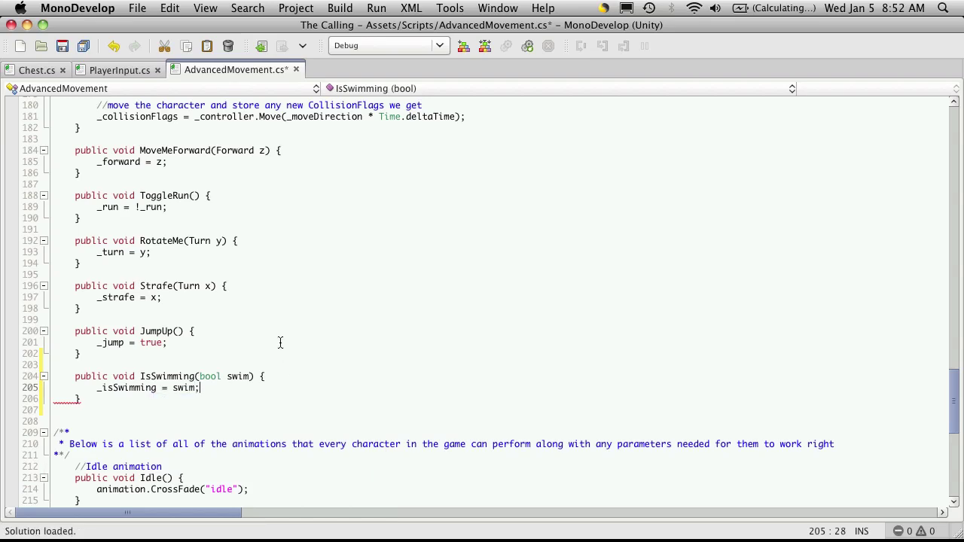
Save AdvancedMovement.cs and scroll up to ActionPicker.
key("ctrl+s")
scroll(279, 337, "up", 3)
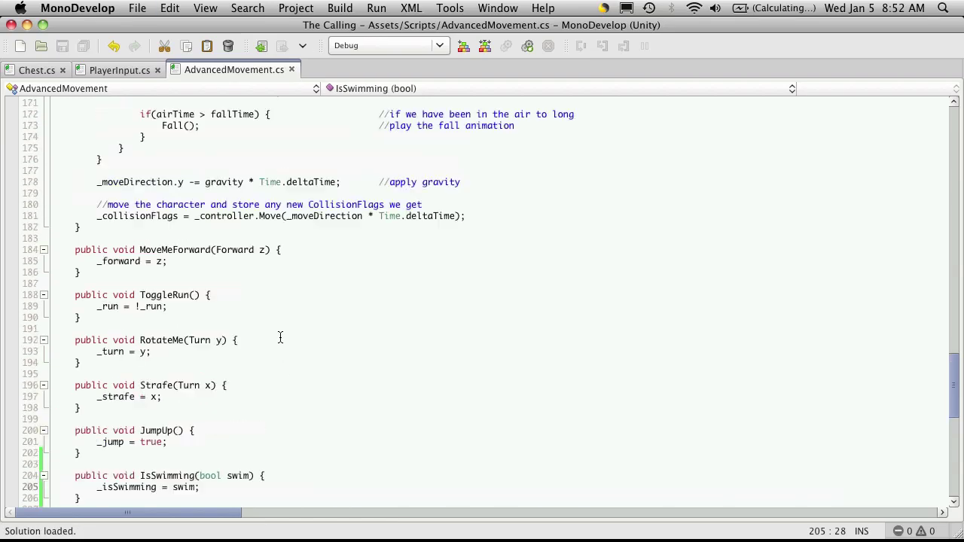
scroll(279, 337, "up", 5)
scroll(275, 324, "up", 5)
scroll(273, 320, "up", 5)
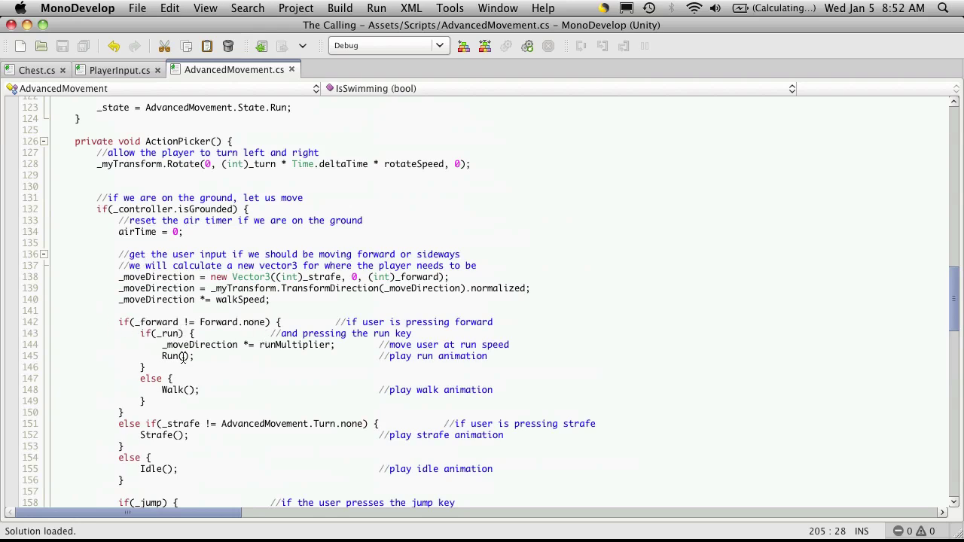
Add an 'if(_isSwimming) { } else { }' scaffold inside the forward-pressed branch.
left_click(511, 325)
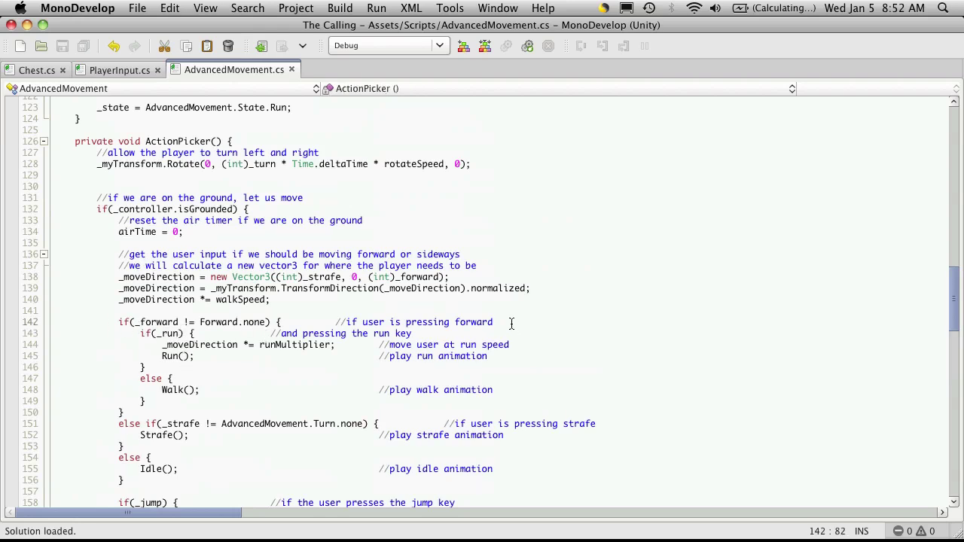
key("Return")
type("if")
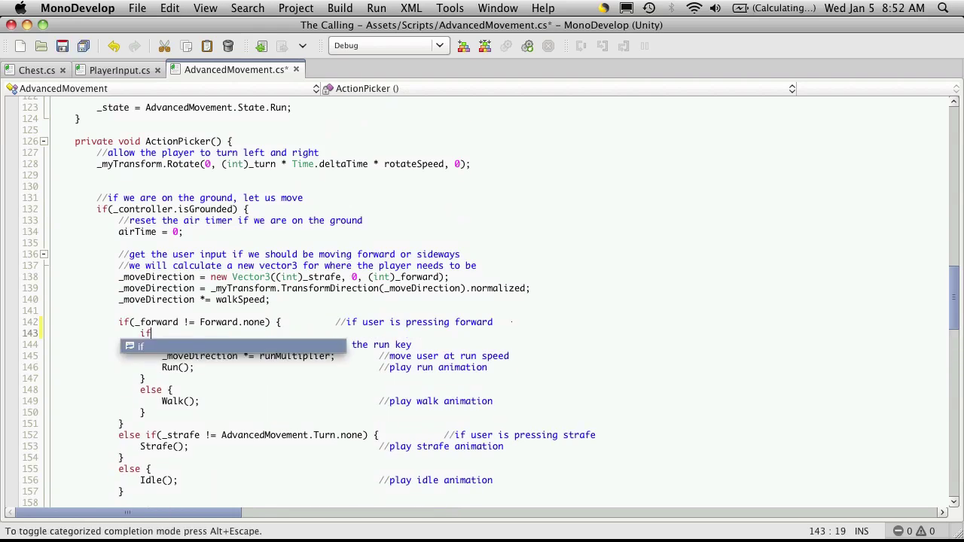
type("(is")
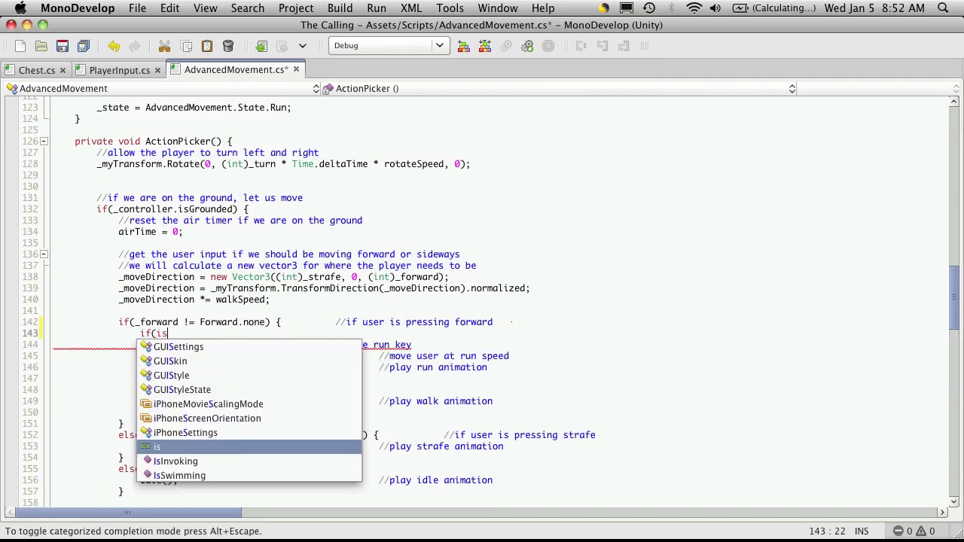
key("Escape")
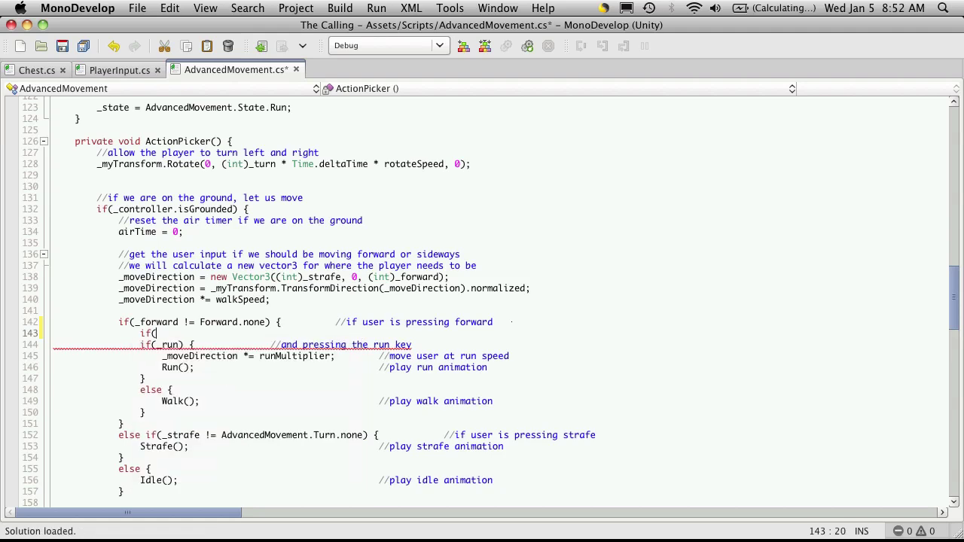
type("_isSwimming")
type(") {")
key("Return")
type("}")
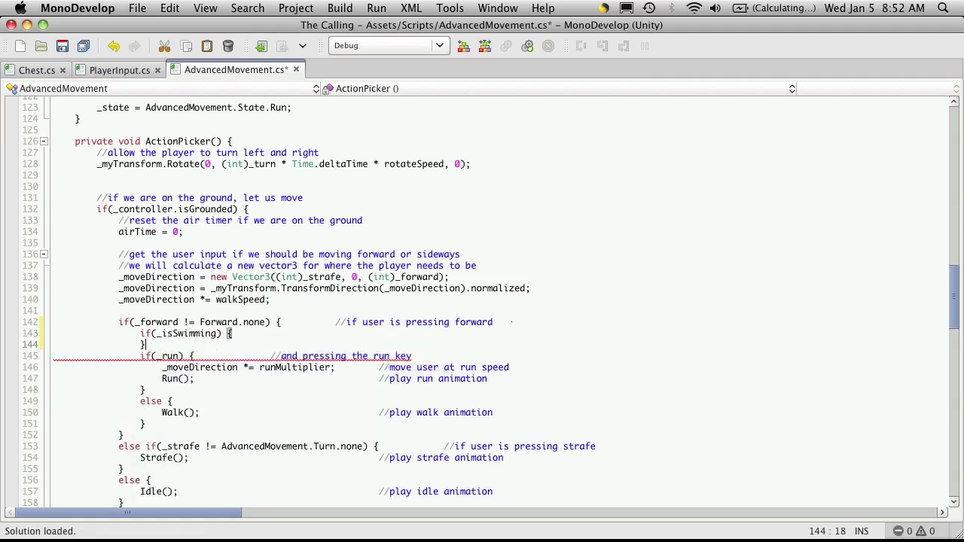
key("Return")
type("else {")
key("Return")
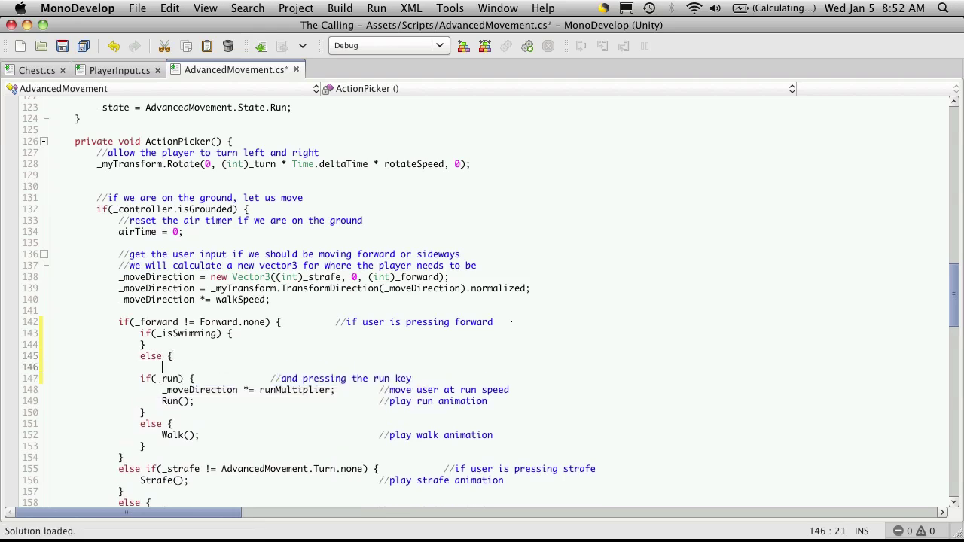
type("}")
Move the run and walk code into the else block and indent it one level.
key("Down")
key("Home")
key("shift+Down")
key("shift+Down")
key("shift+Down")
key("shift+Down")
key("shift+Down")
key("shift+Down")
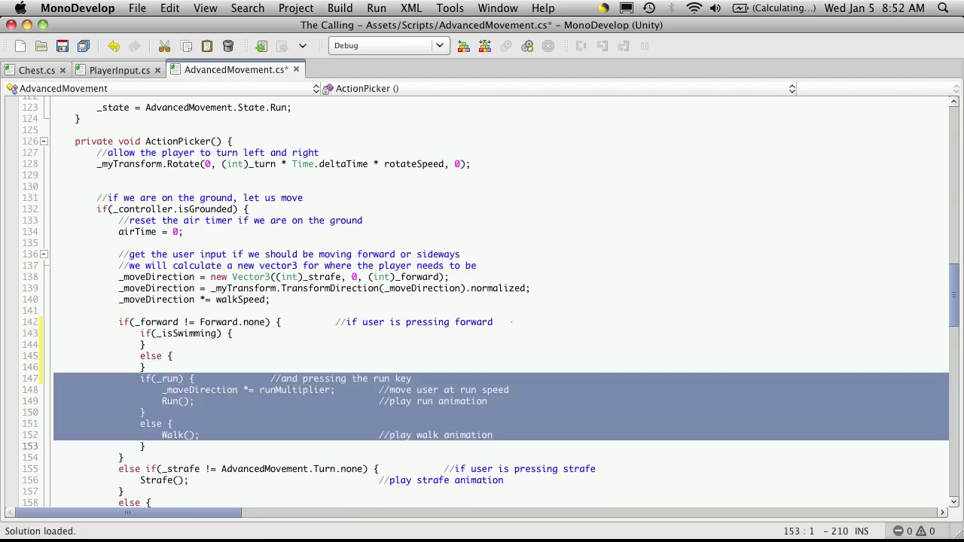
key("shift+Down")
key("super+x")
key("Up")
key("super+v")
key("Up")
key("Up")
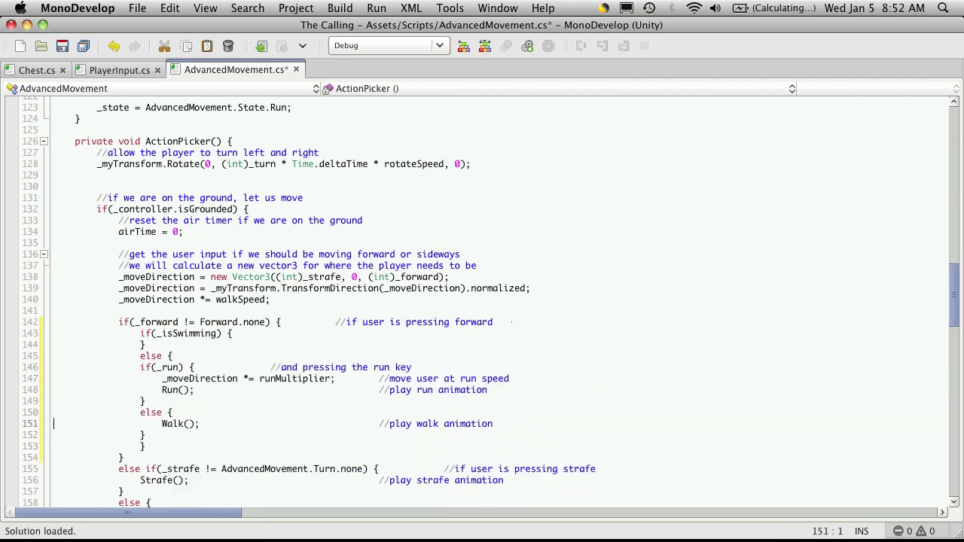
key("Up")
key("Up")
key("Up")
key("Up")
key("Up")
key("shift+Down")
key("shift+Down")
key("shift+Down")
key("shift+Down")
key("shift+Down")
key("shift+Down")
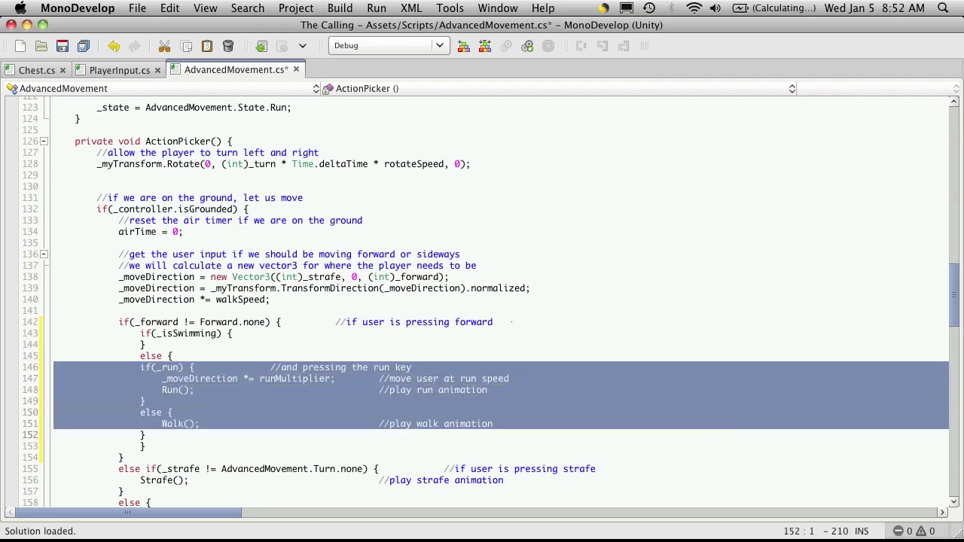
key("shift+Down")
key("Tab")
key("Up")
key("Up")
key("Up")
Call Swim(); inside the _isSwimming block.
key("End")
key("Return")
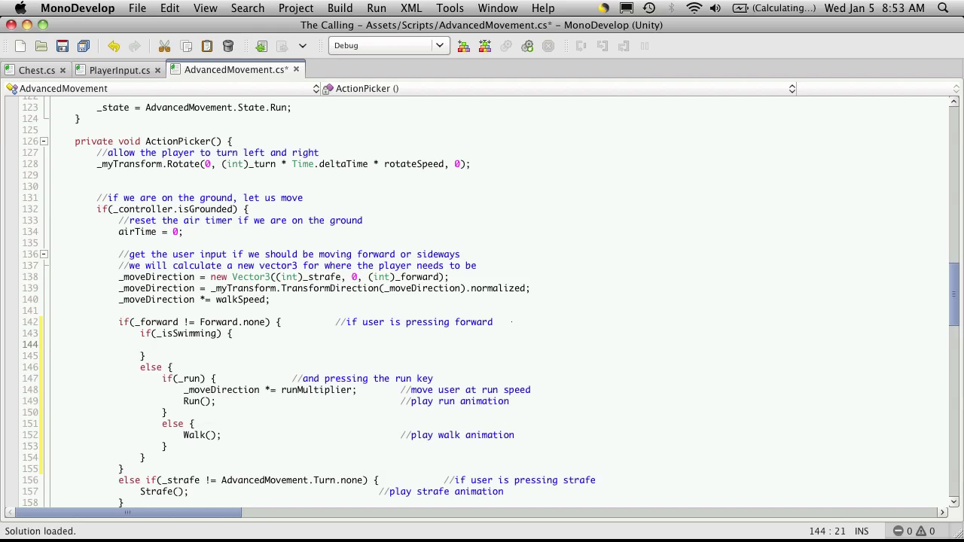
type("Swim")
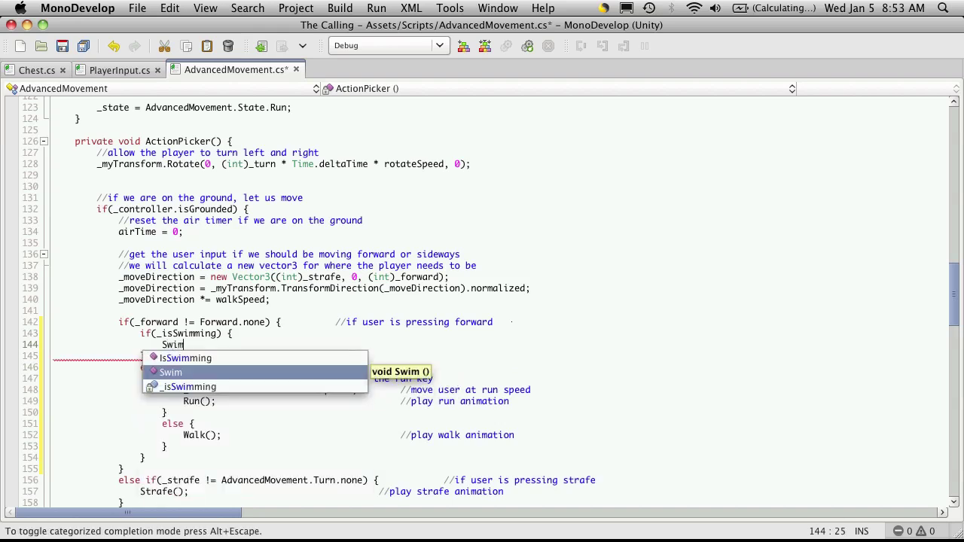
type("();")
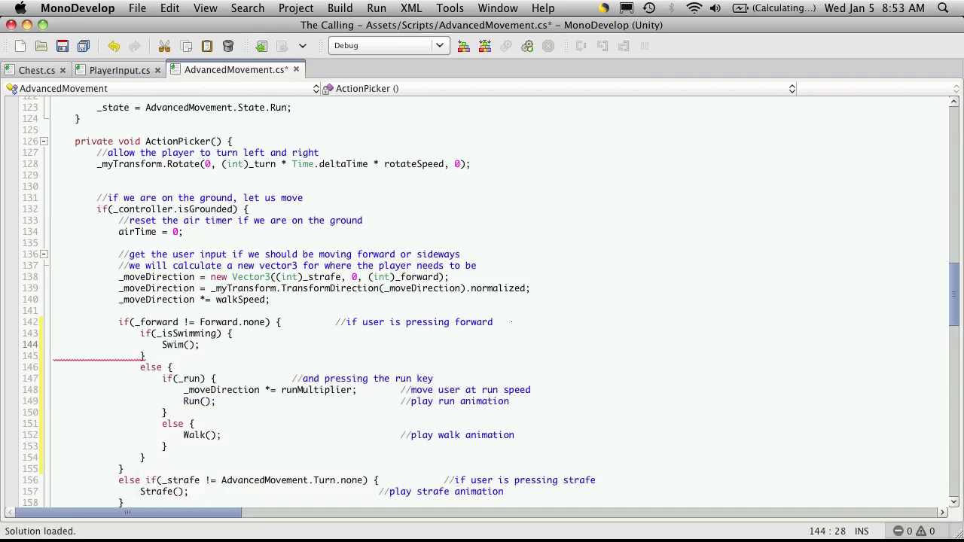
left_click(53, 367)
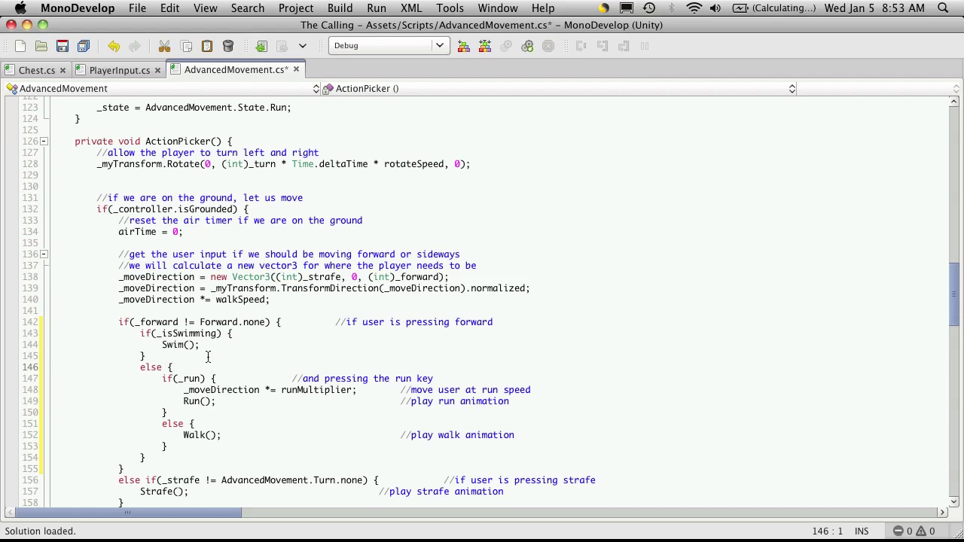
Add an empty 'if(_isSwimming) { }' block in the idle branch.
scroll(208, 358, "down", 6)
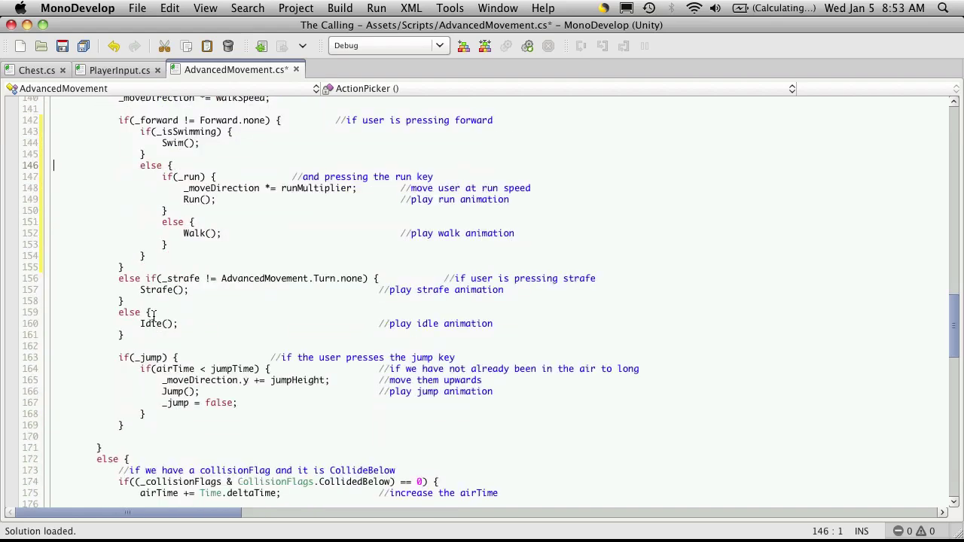
left_click(159, 314)
key("Return")
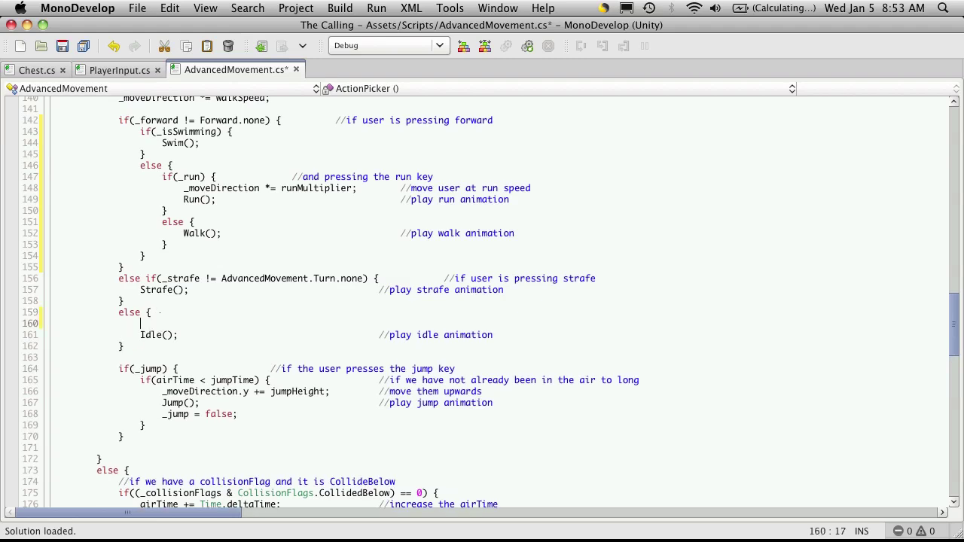
type("if(")
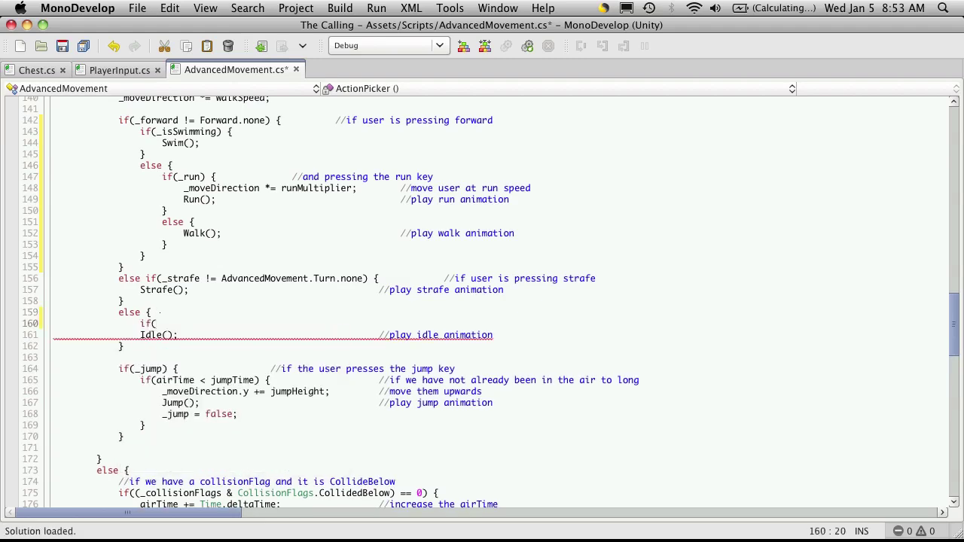
type("_is")
key("Return")
type(") {")
key("Return")
type("}")
Wrap the Idle() call in an indented else block after it.
key("Return")
type("else")
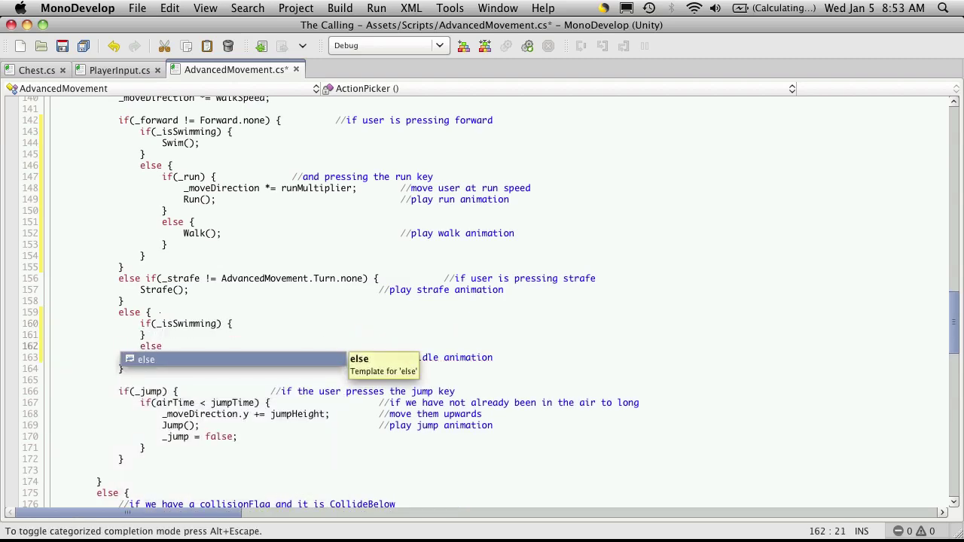
type(" {")
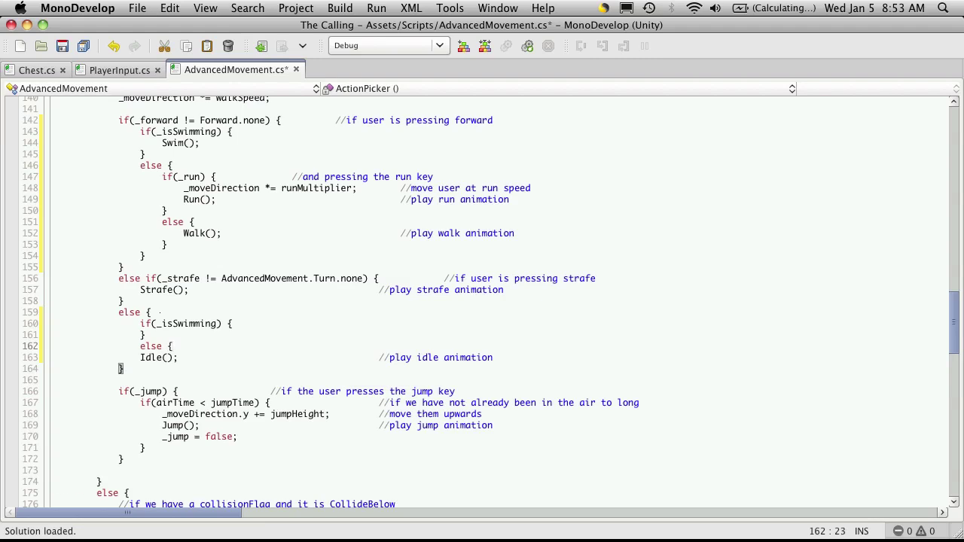
key("Down")
key("Home")
key("Tab")
key("End")
key("Return")
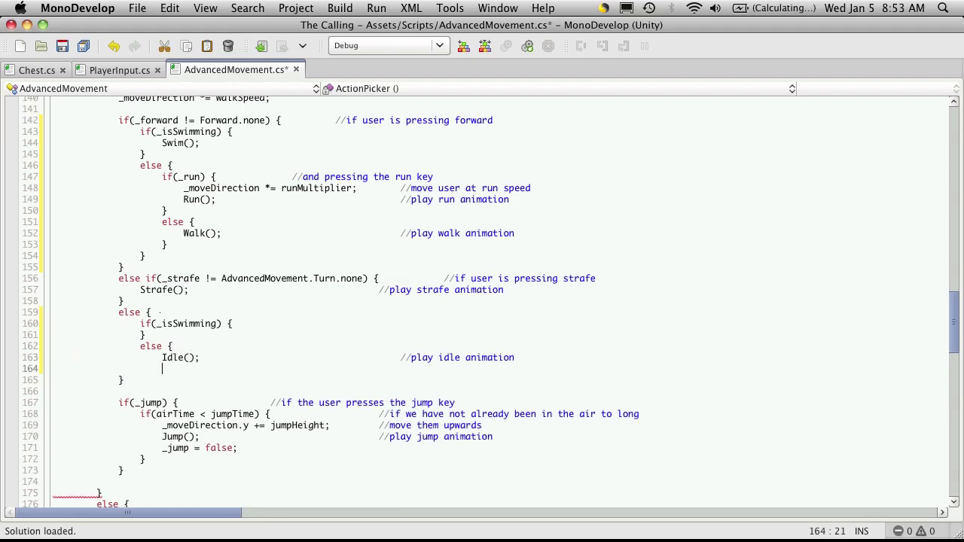
type("}")
Extend the ground check to '_controller.isGrounded || _isSwimming' and return to Unity.
scroll(276, 261, "up", 7)
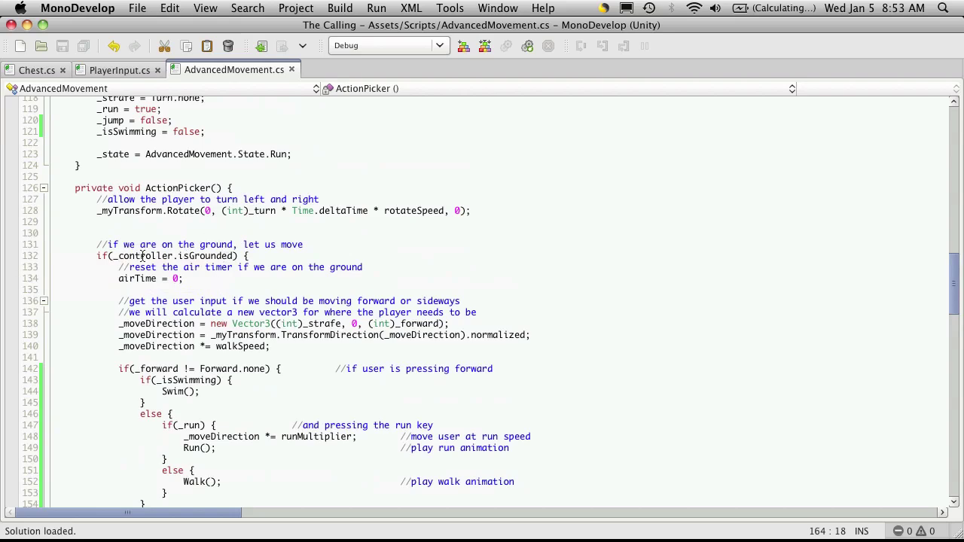
scroll(142, 256, "down", 3)
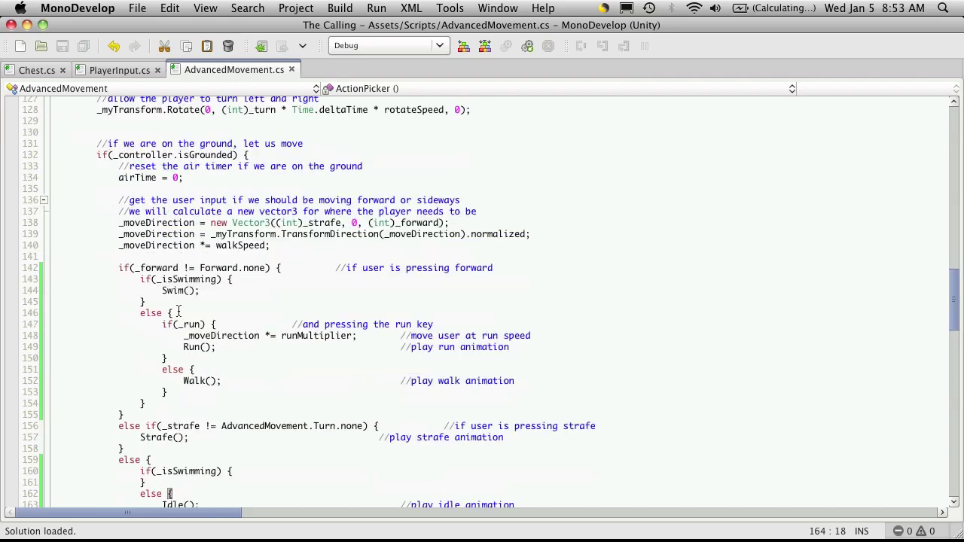
scroll(368, 259, "up", 3)
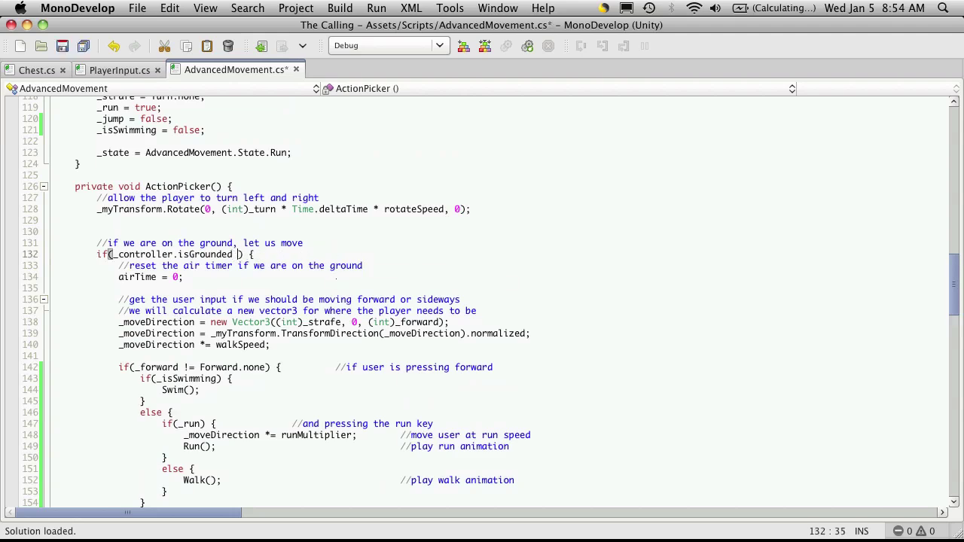
left_click(180, 254)
type("|| _isSwimming")
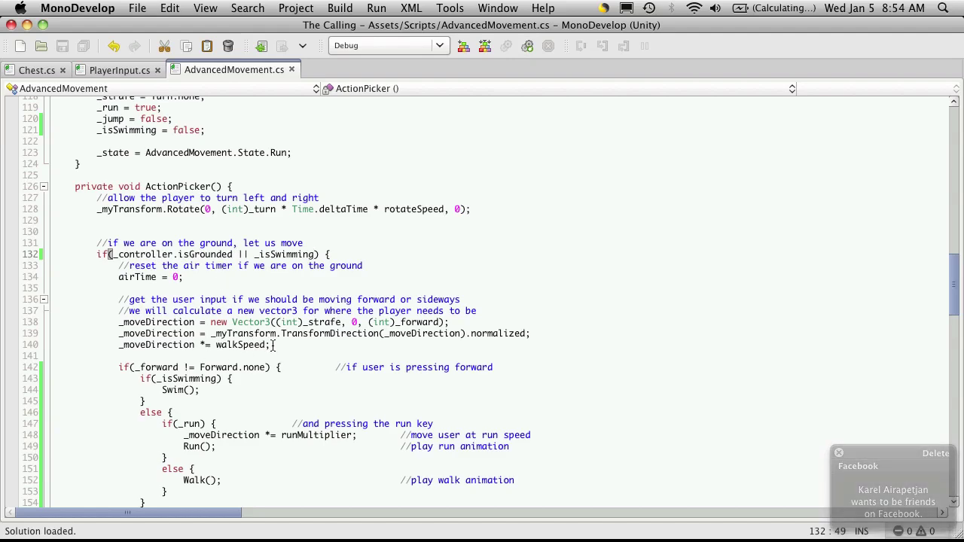
scroll(269, 355, "down", 4)
scroll(269, 357, "up", 2)
scroll(268, 354, "up", 4)
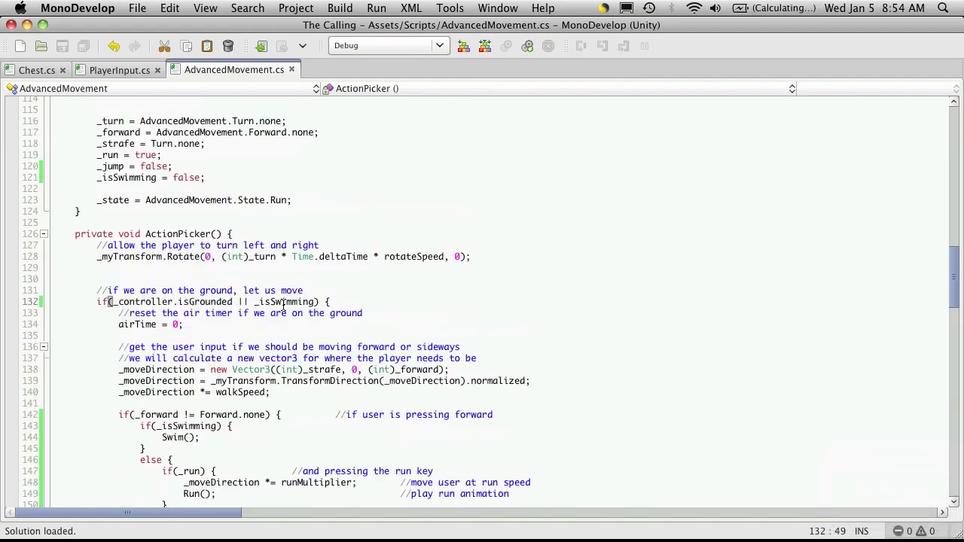
key("super+Tab")
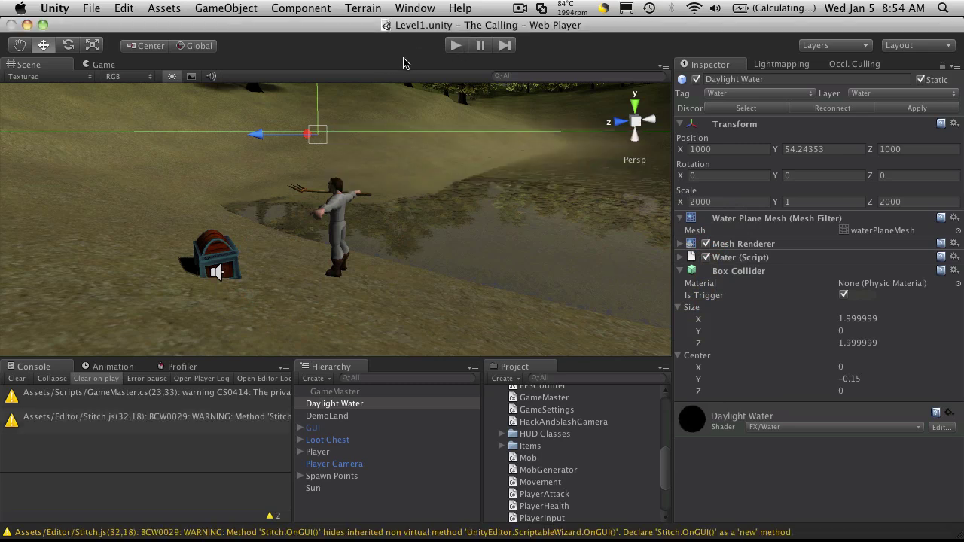
Play-test by walking the character into the water and back to shore.
left_click(455, 47)
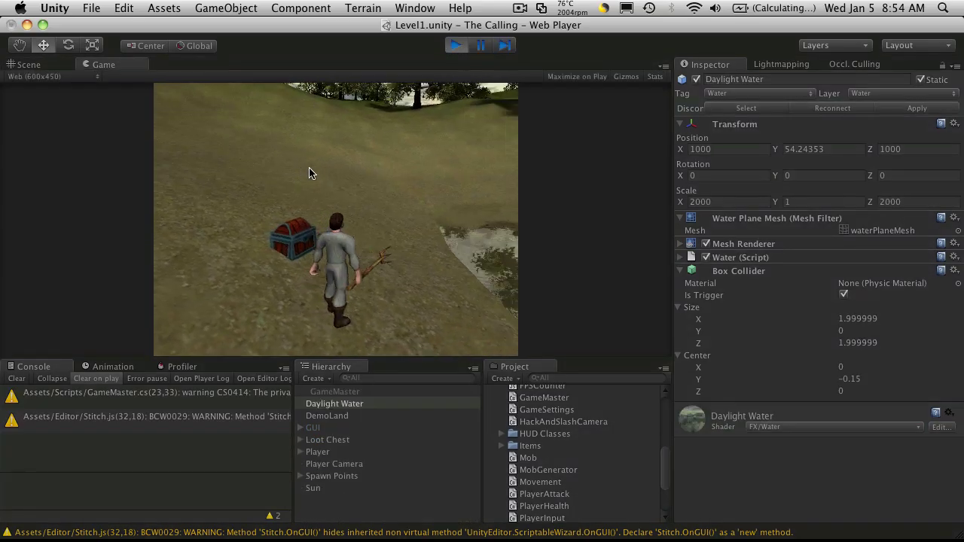
key("w")
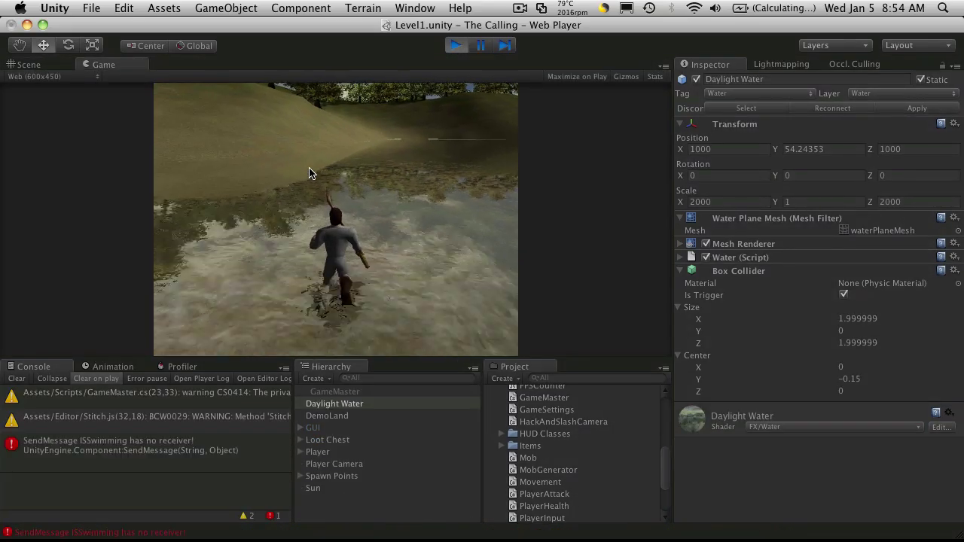
key("a")
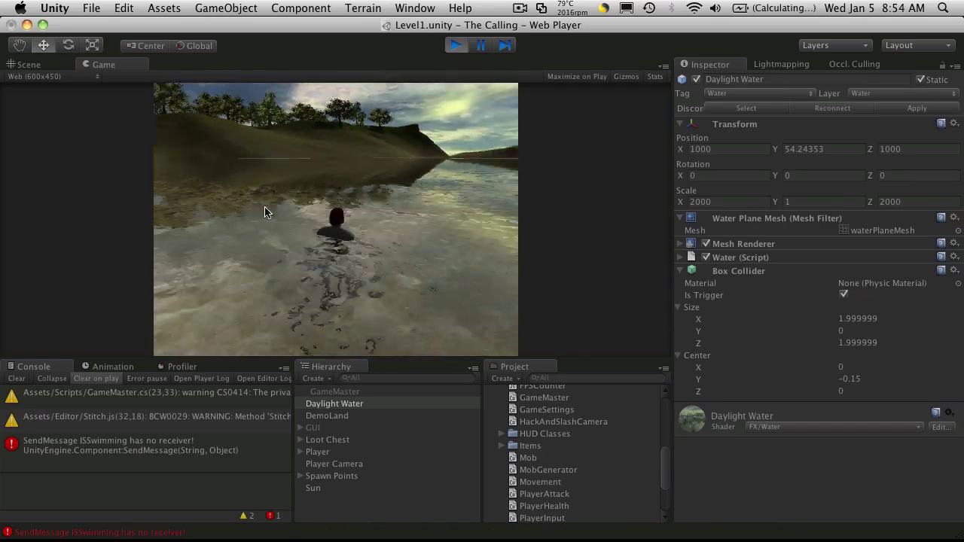
key("d")
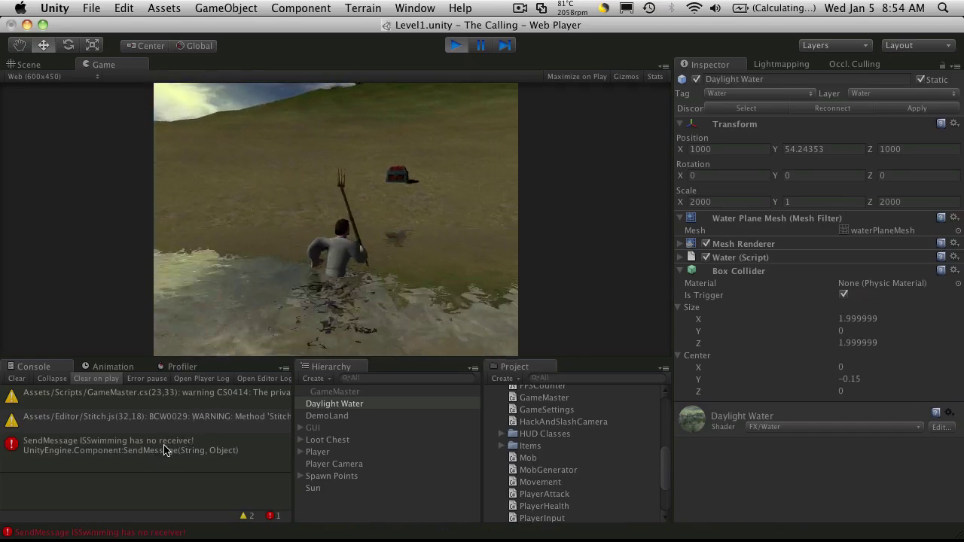
key("a")
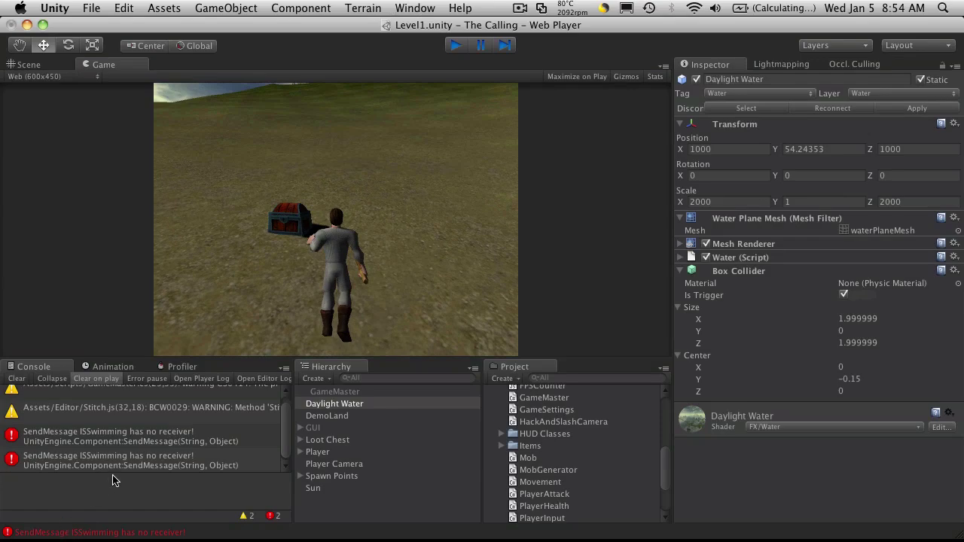
key("super+p")
Correct the misspelled 'ISSwimming' message to 'IsSwimming' in PlayerInput.cs and retest.
left_click(117, 463)
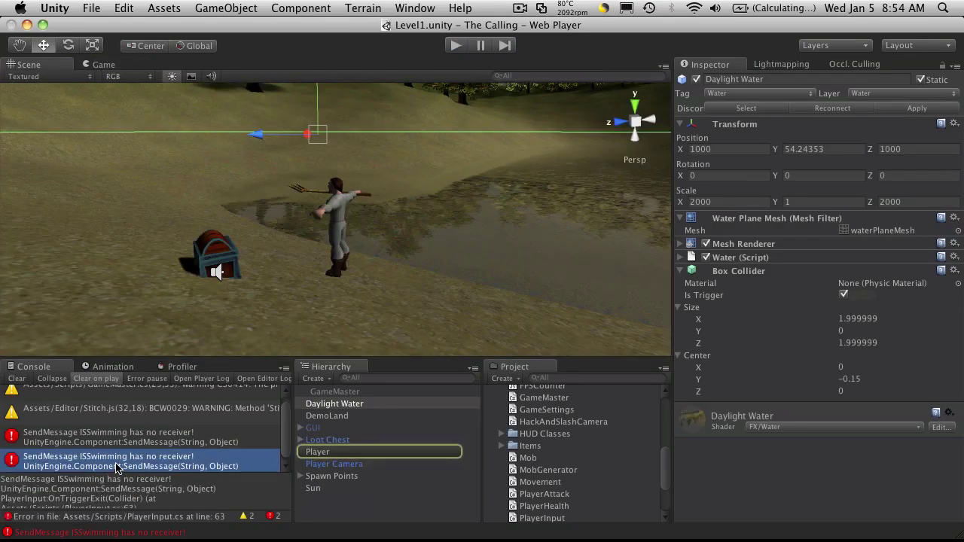
double_click(117, 465)
left_click(194, 313)
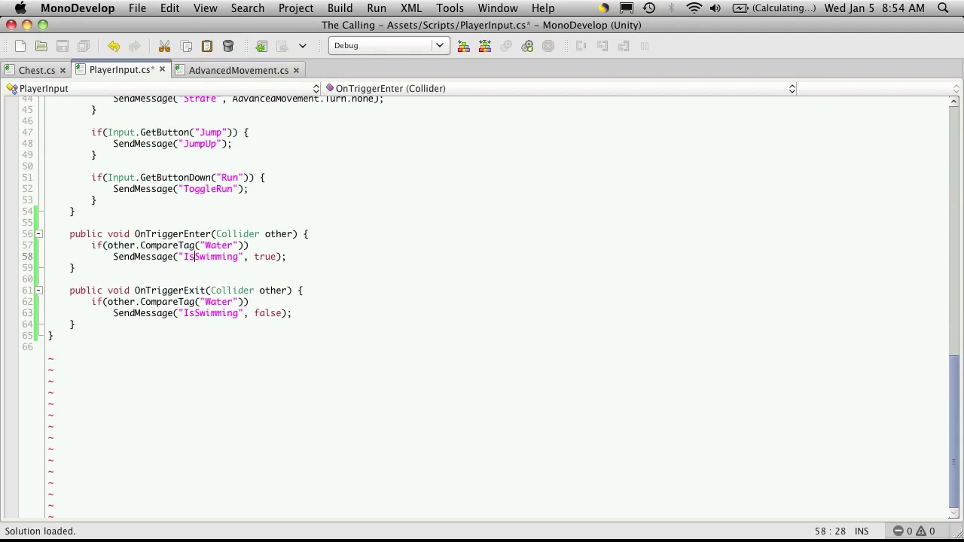
key("super+Tab")
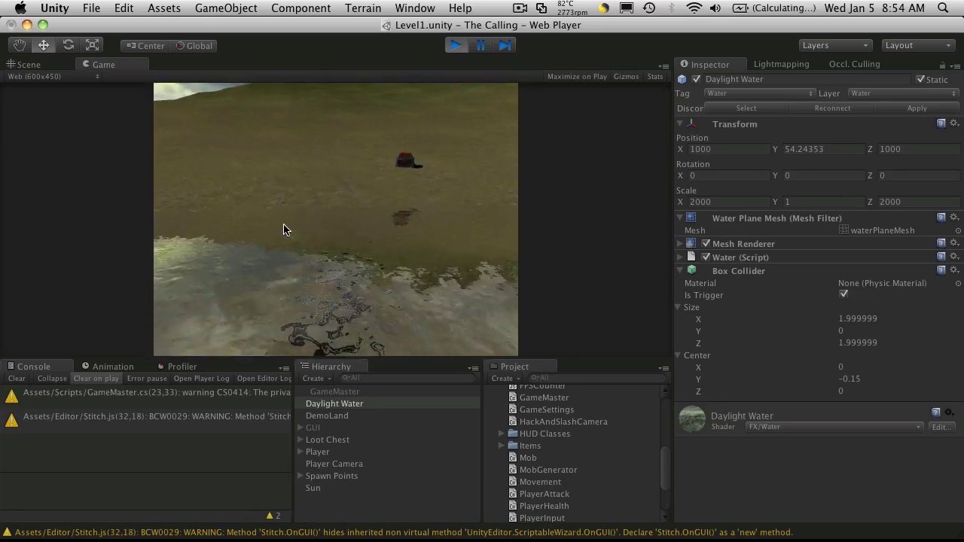
left_click(456, 45)
Add an 'if(!_isSwimming)' condition above the apply-gravity line in AdvancedMovement.cs.
key("super+Tab")
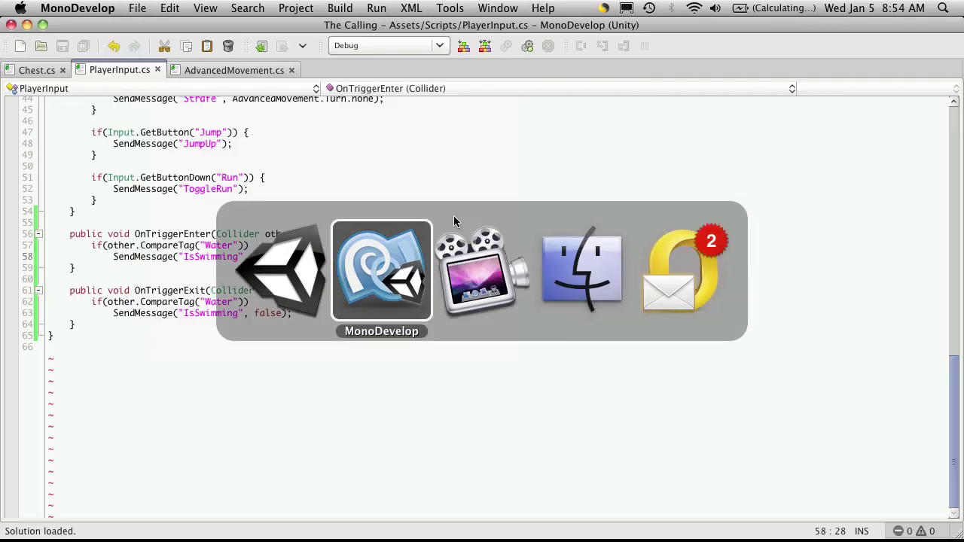
left_click(243, 69)
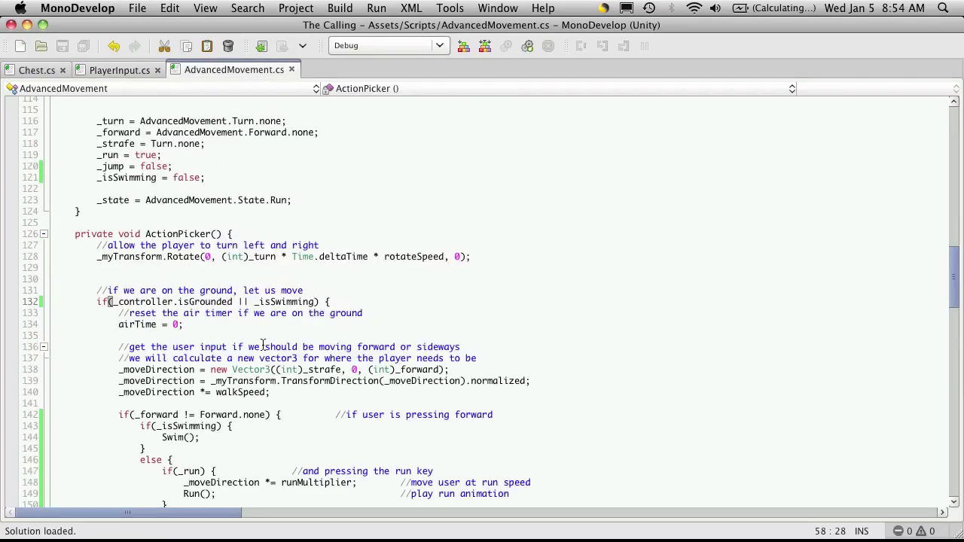
scroll(263, 345, "down", 5)
scroll(260, 321, "down", 3)
scroll(260, 319, "down", 3)
scroll(219, 383, "down", 1)
scroll(218, 380, "down", 6)
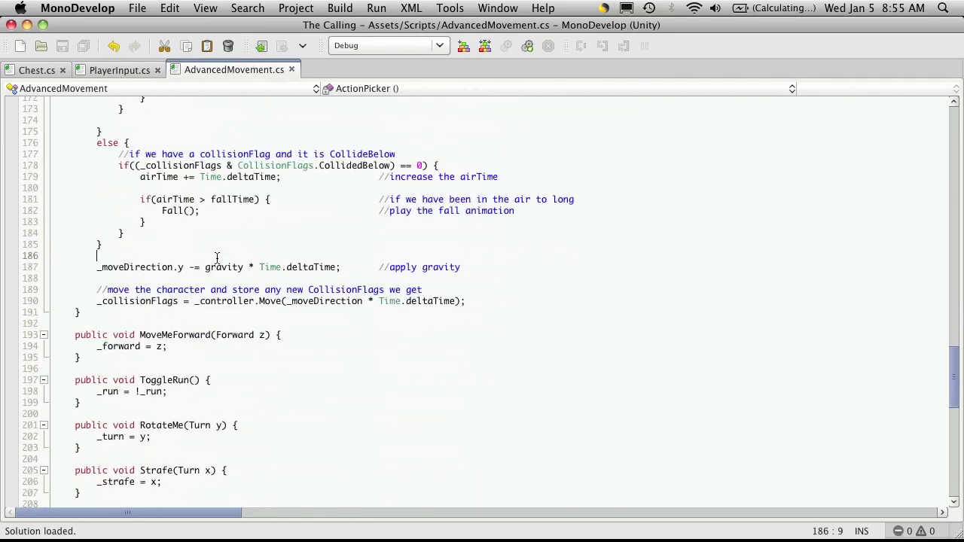
key("Return")
type("if(!")
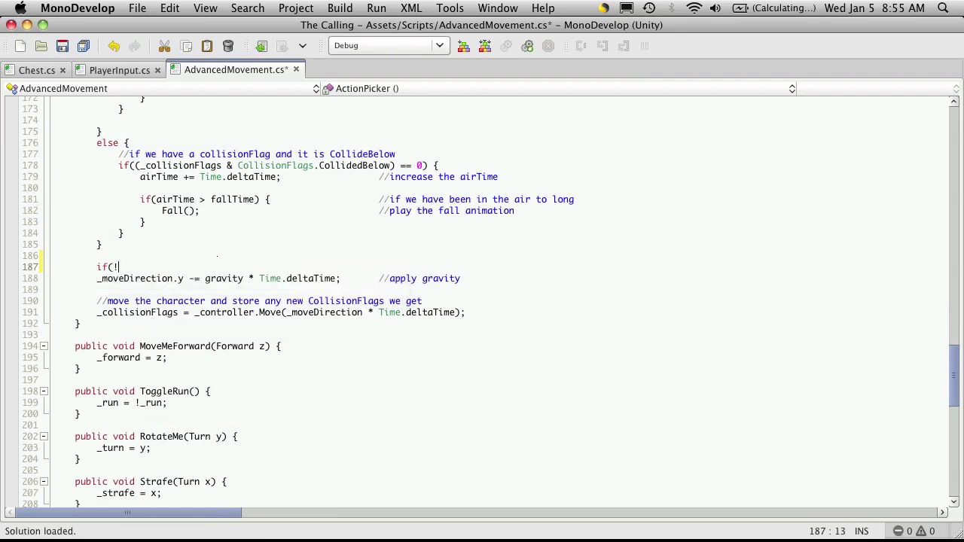
type("_is")
key("Return")
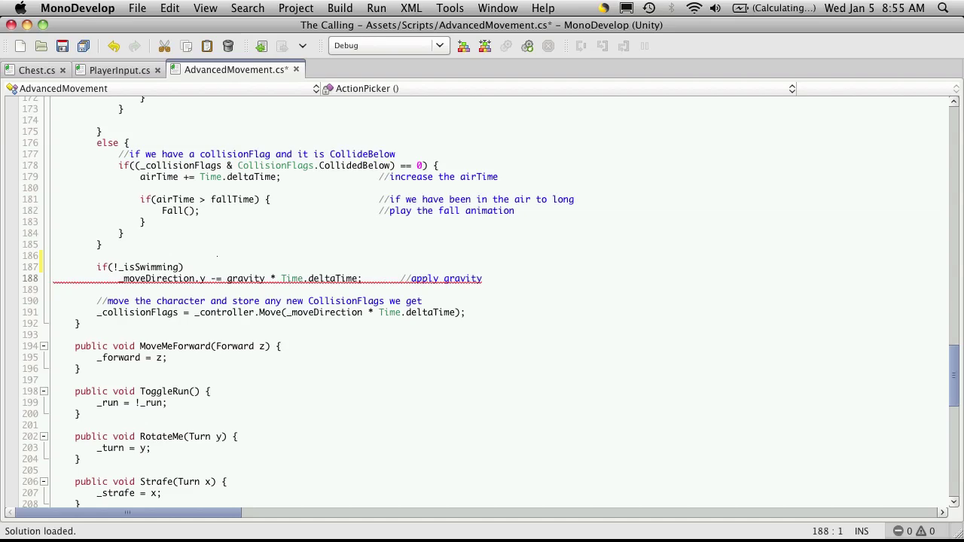
key("super+Tab")
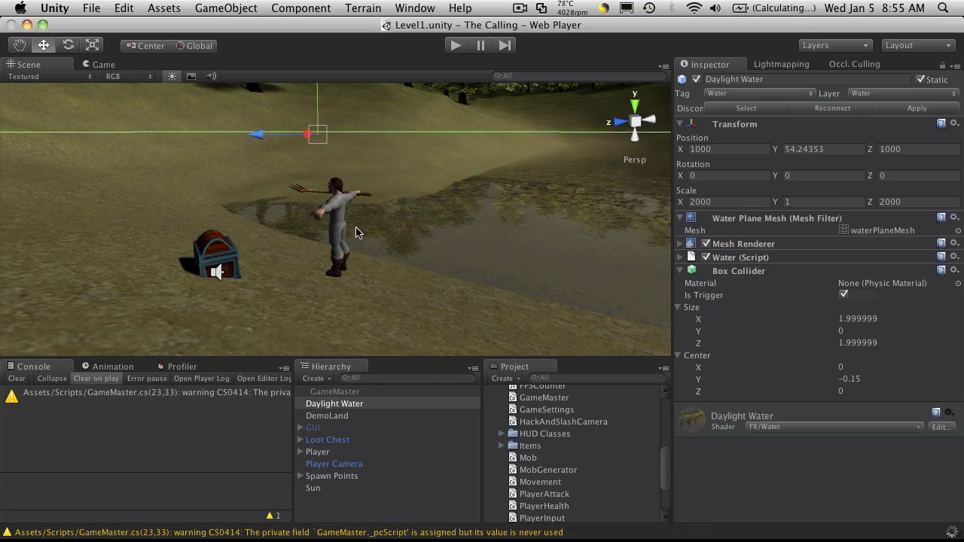
Enter Play mode to test swimming without gravity.
key("super+p")
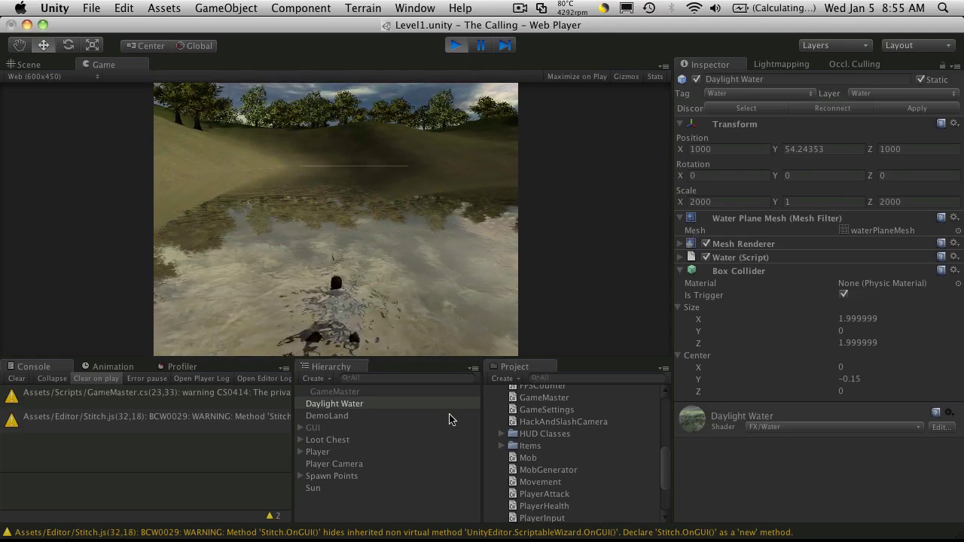
Expand the Player's Animations list to review its clips, then stop the game.
left_click(326, 454)
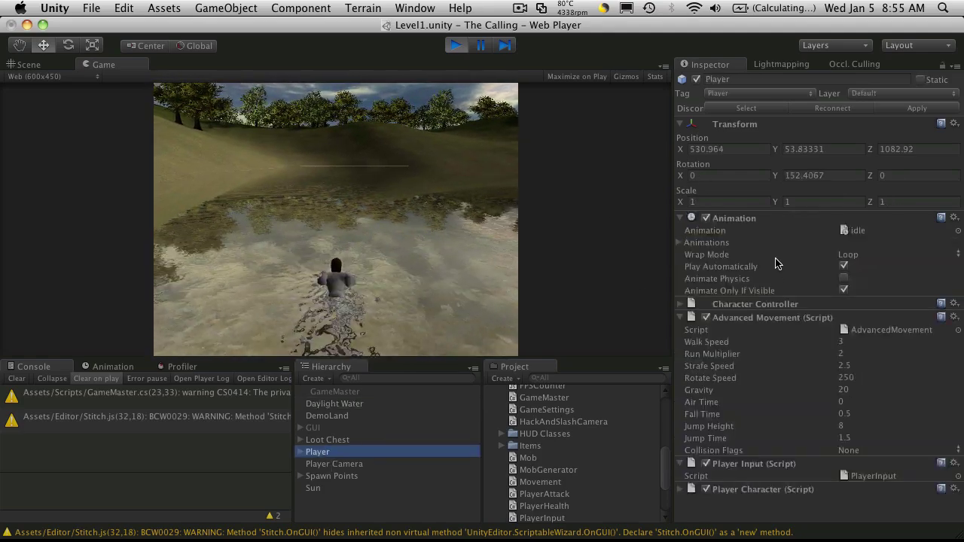
left_click(679, 243)
scroll(791, 286, "down", 10)
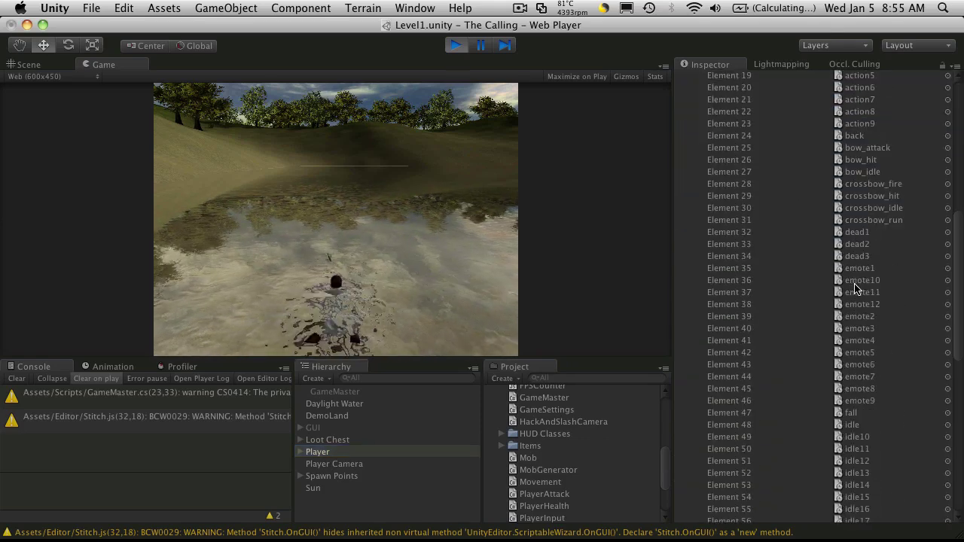
scroll(867, 309, "down", 8)
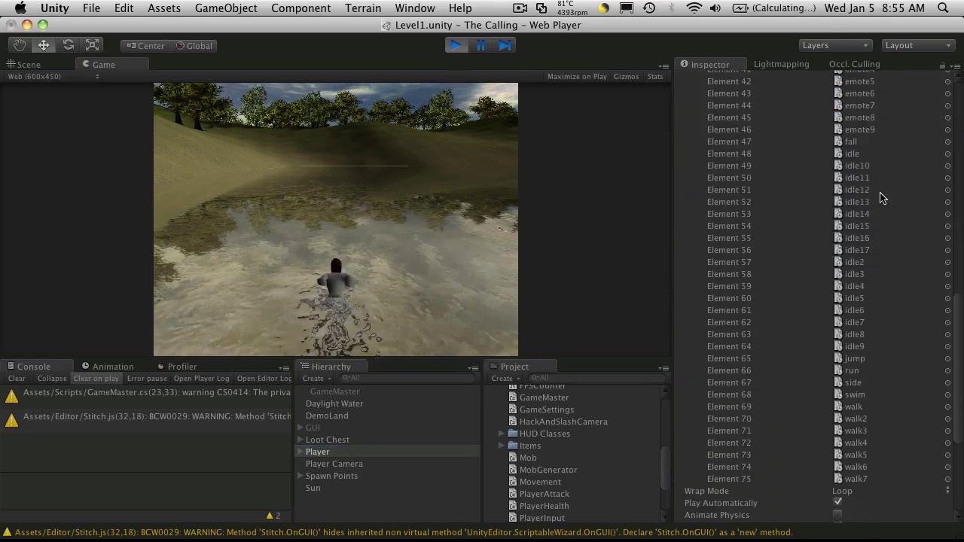
scroll(874, 248, "up", 7)
scroll(888, 389, "down", 4)
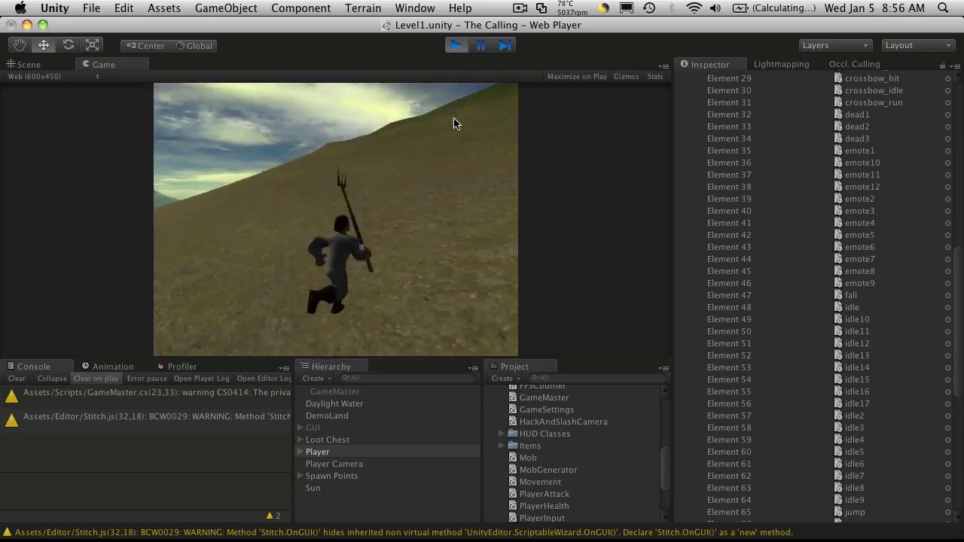
left_click(455, 46)
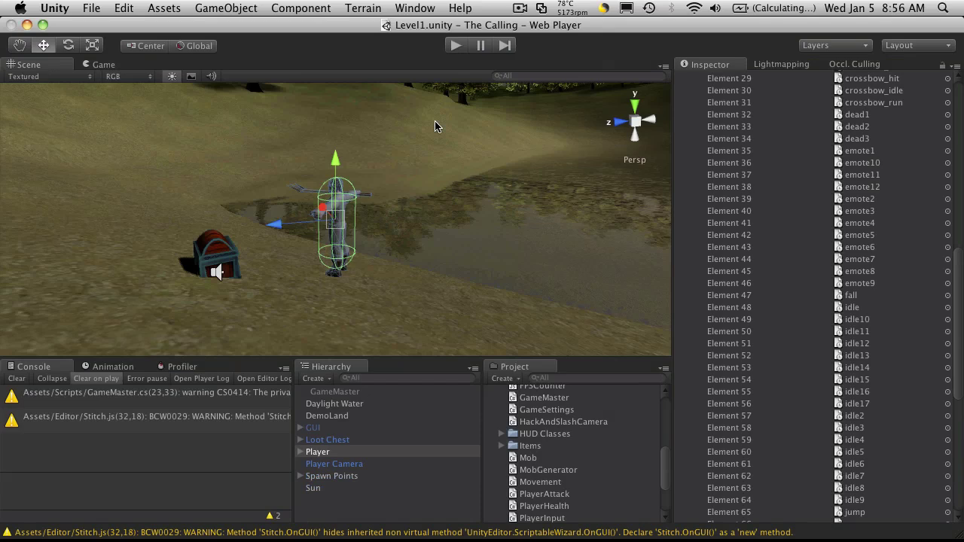